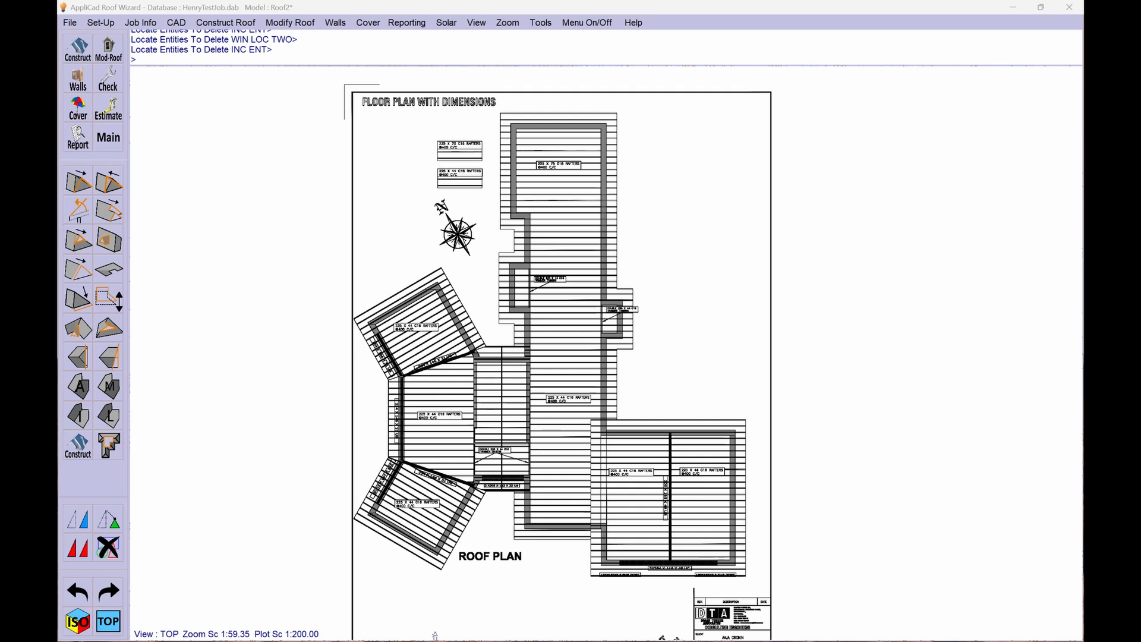
Step: Bring up ELEVATIONS 1.pdf over the roof plan, examine the front elevation's roof slopes, and move it away again
drag(58, 203, 485, 208)
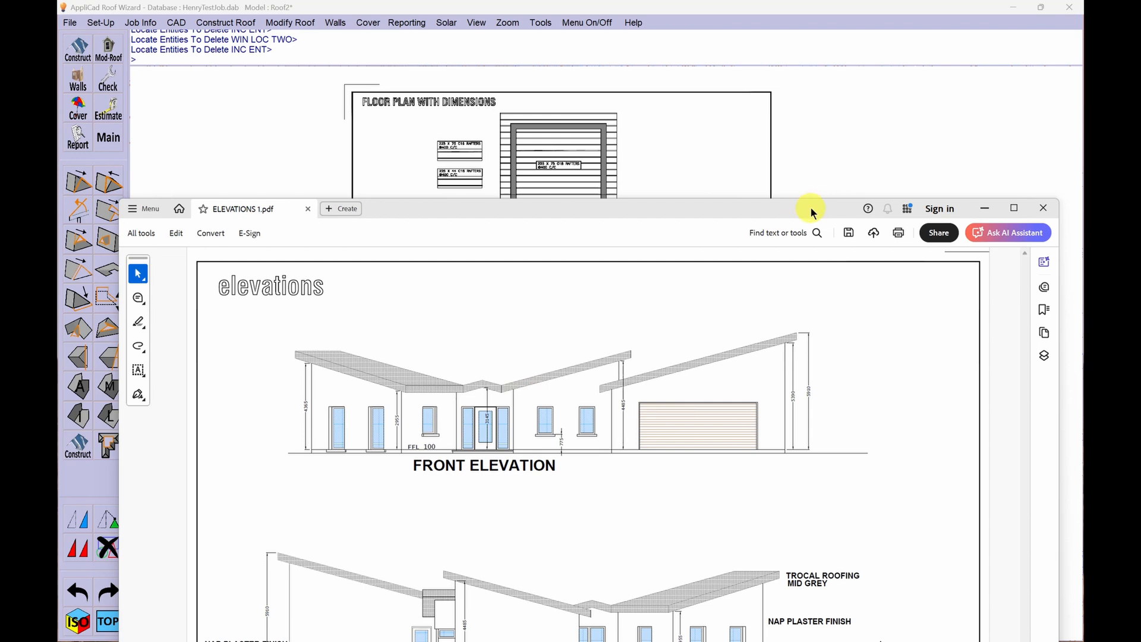
drag(811, 213, 0, 226)
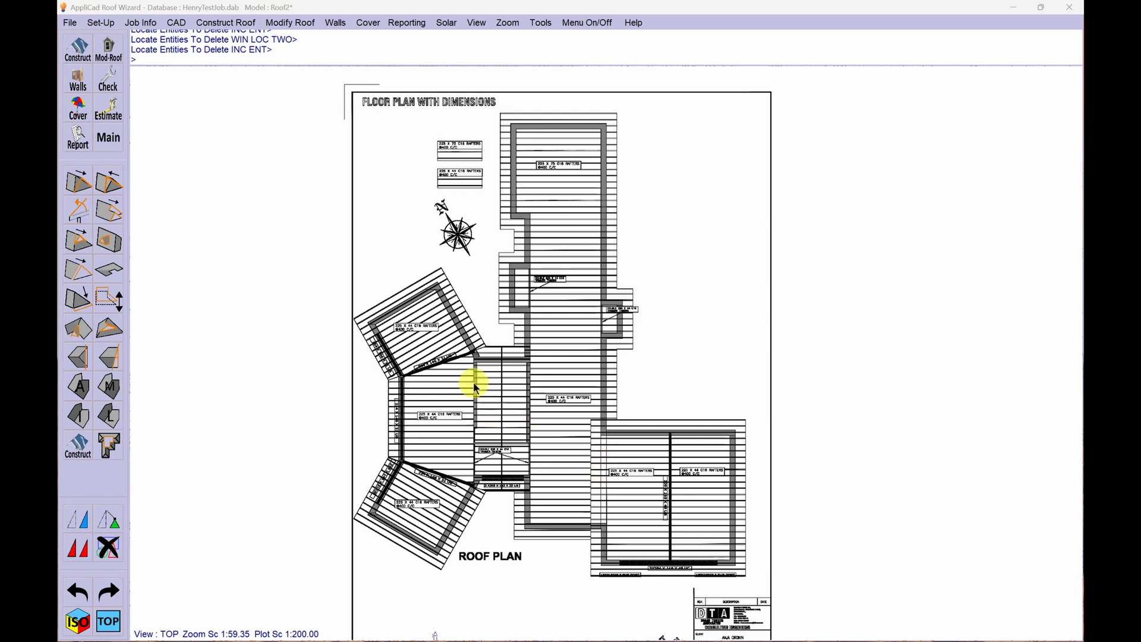
Step: Digitize the lower-right square block's outer wall outline on the roof plan with the default snap settings, and close it square
click(80, 58)
click(91, 188)
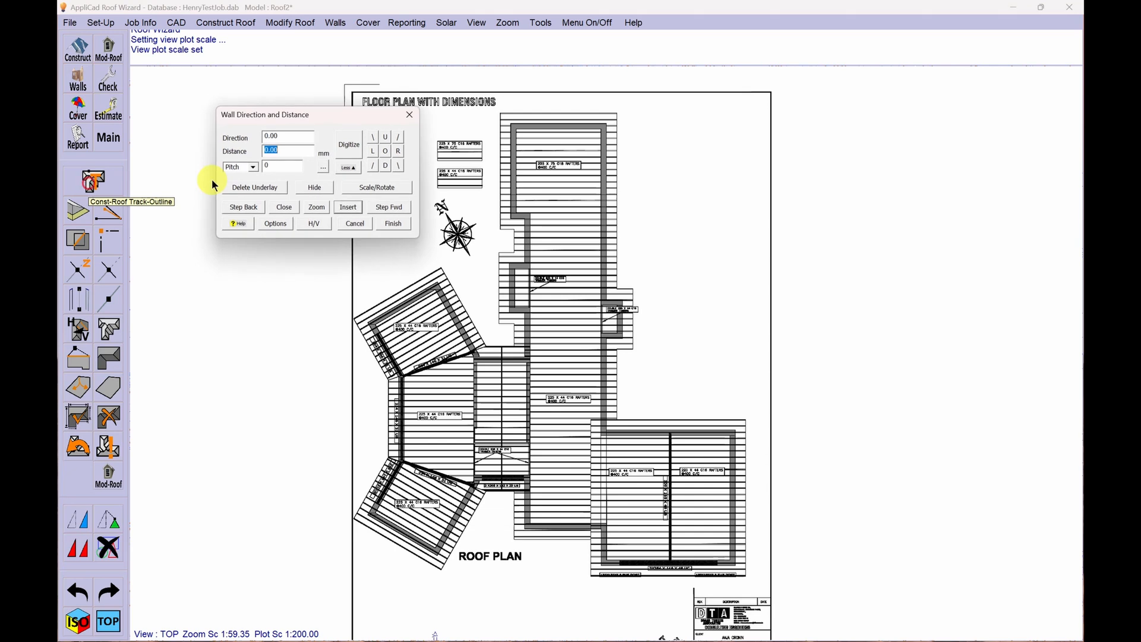
click(343, 147)
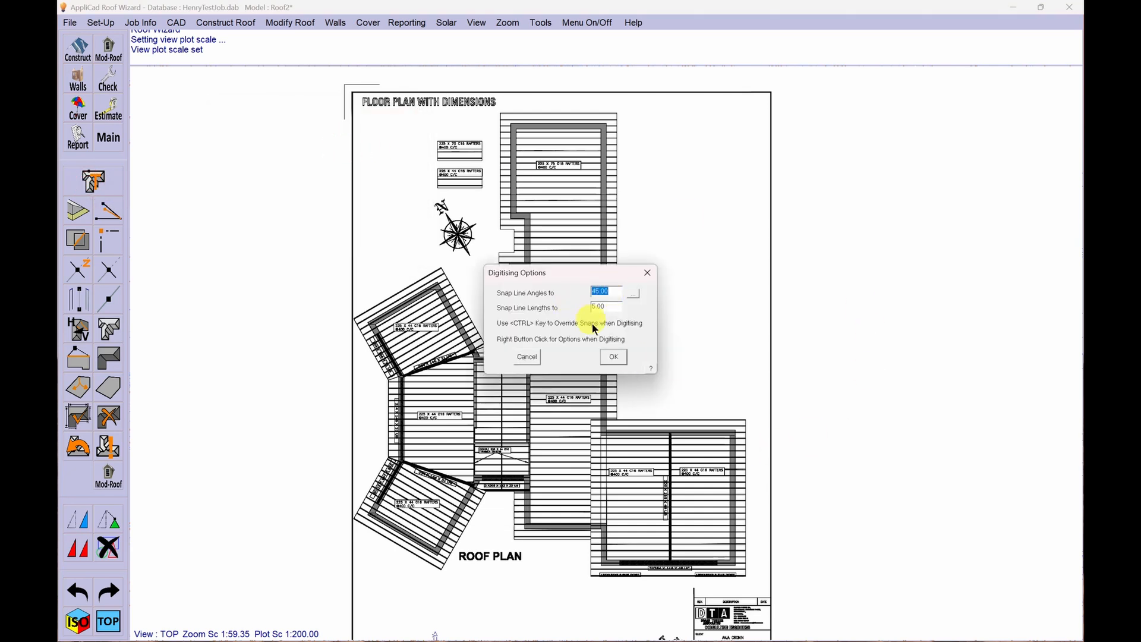
click(612, 358)
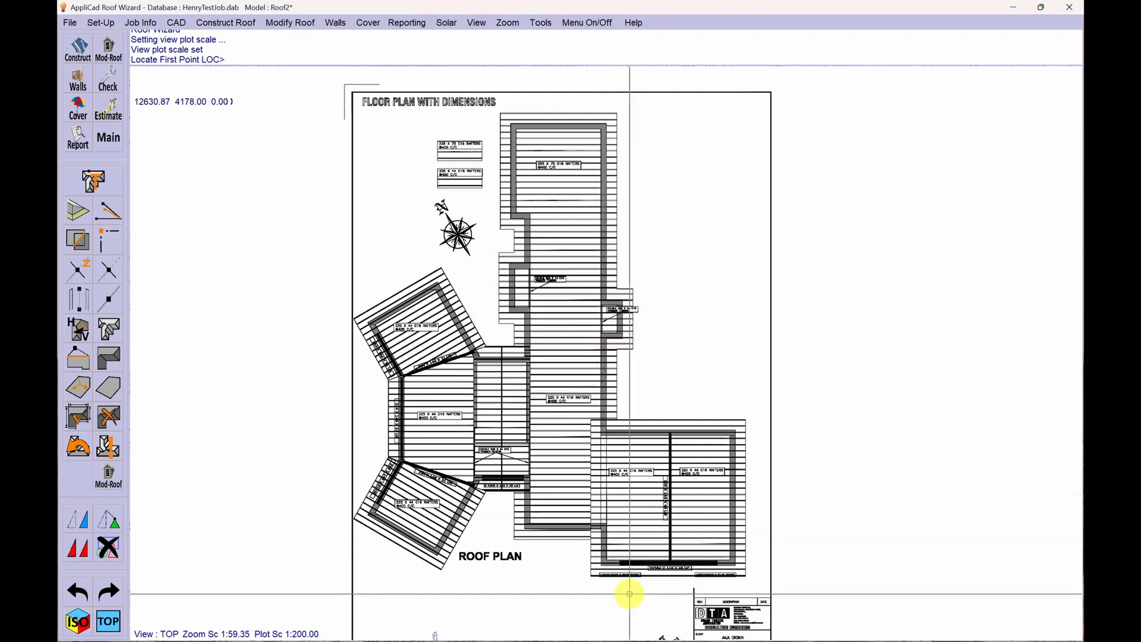
scroll(629, 593, up, 3)
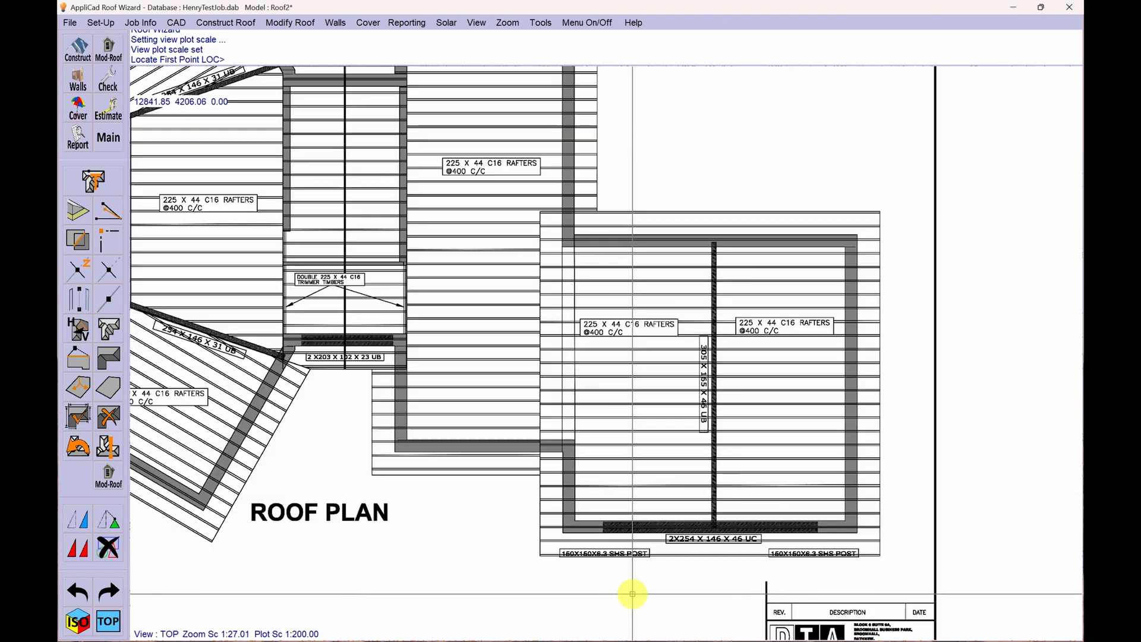
click(562, 533)
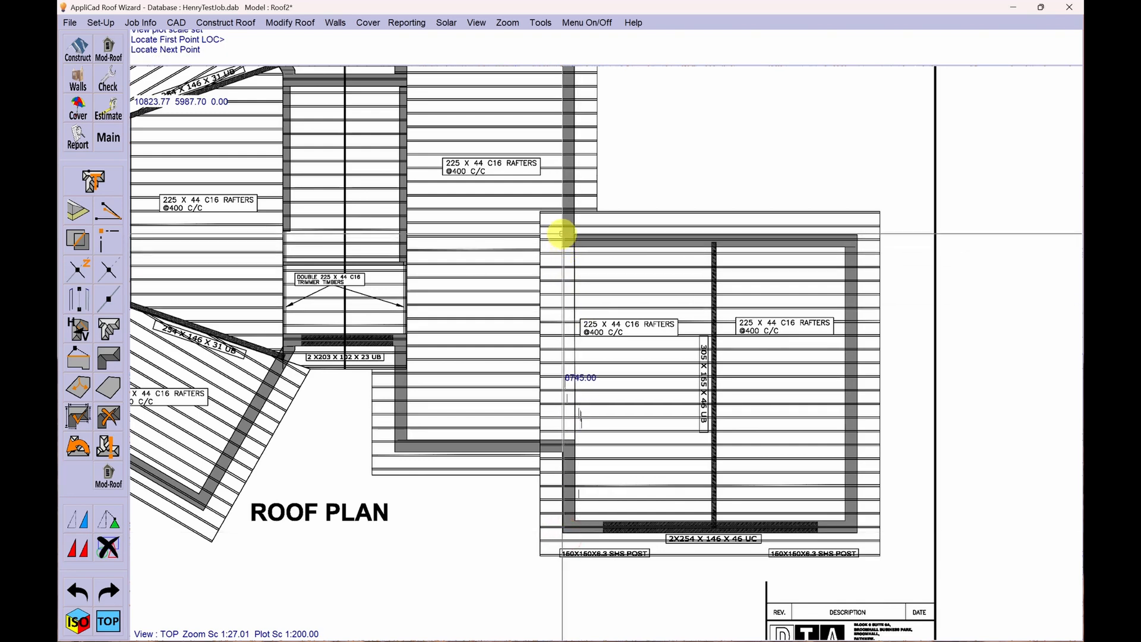
click(562, 235)
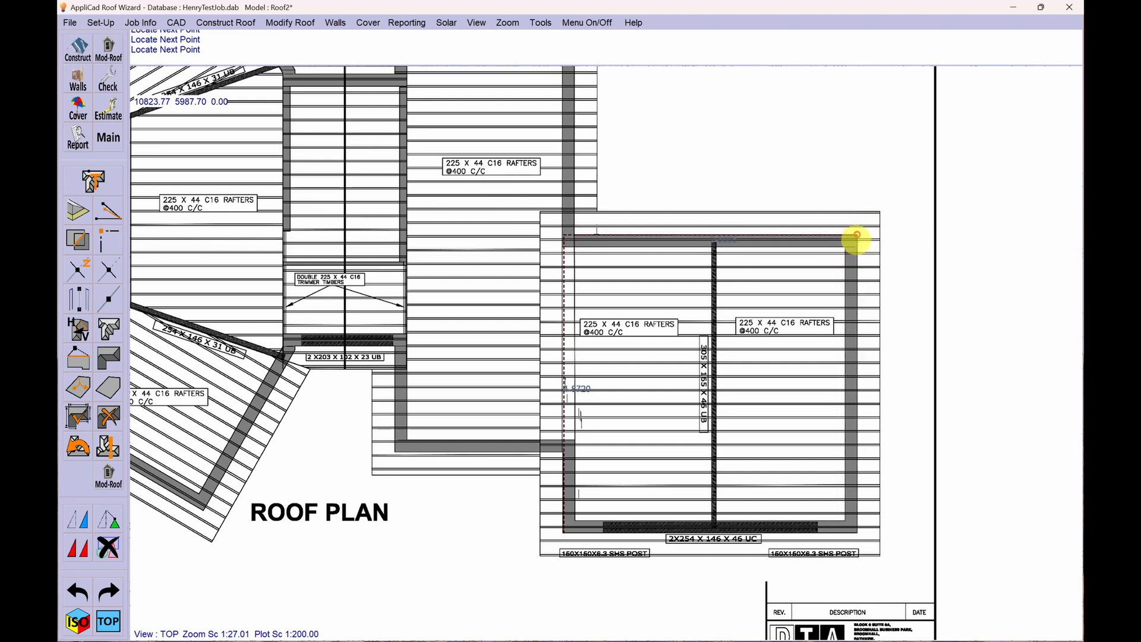
click(856, 234)
right_click(856, 235)
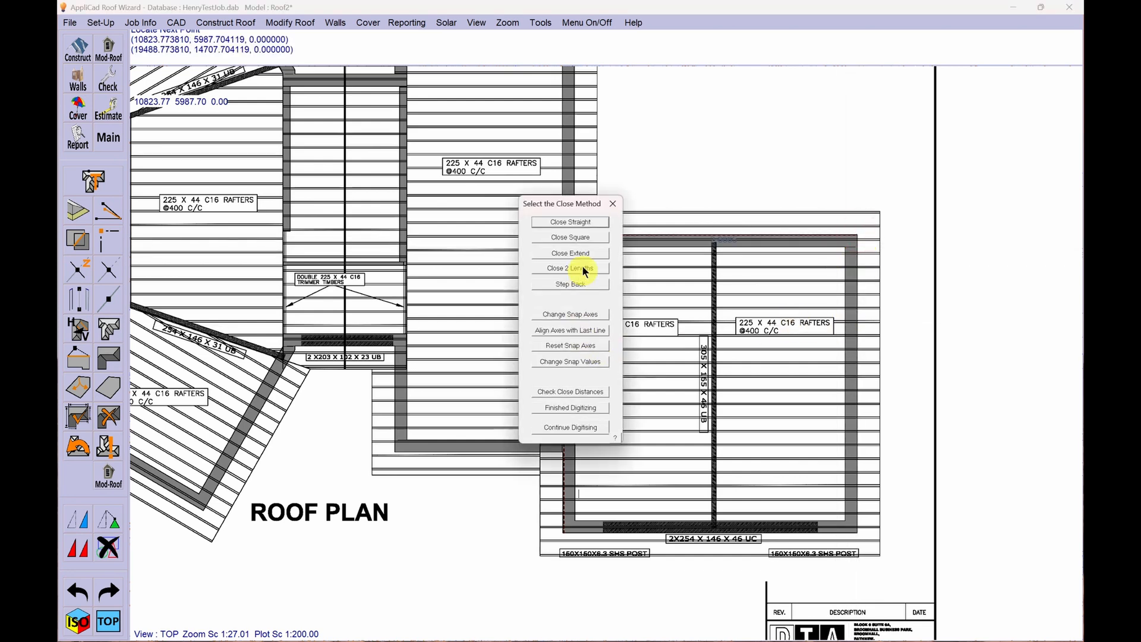
click(581, 237)
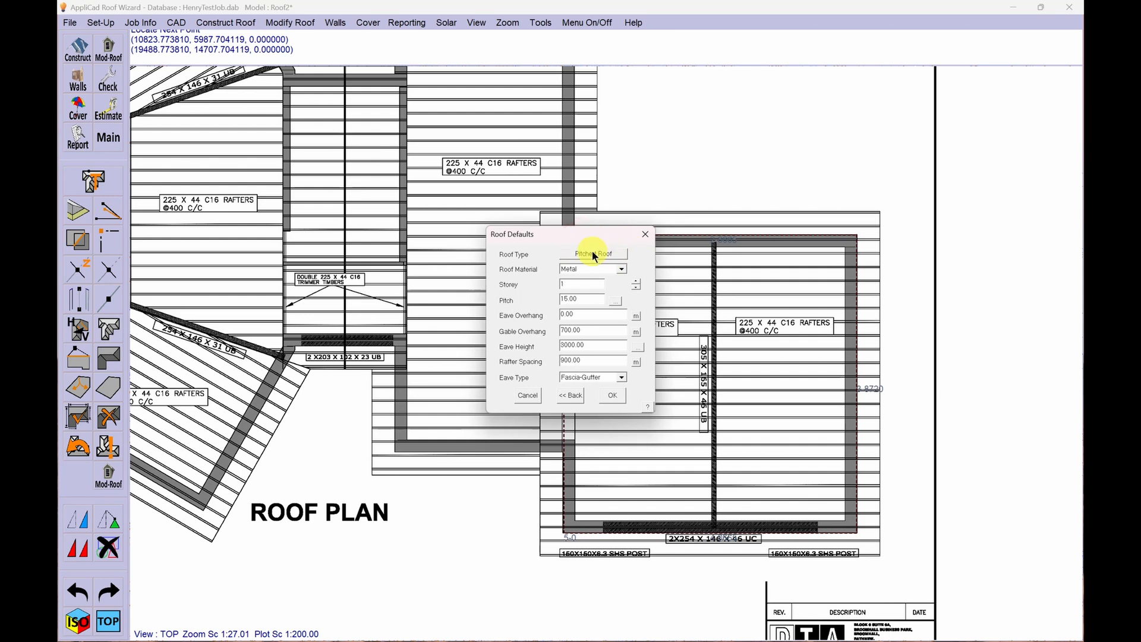
Step: Make the block a Single Slope Roof, measure its overhang on the plan, and set the eave overhang to 750 mm
click(603, 255)
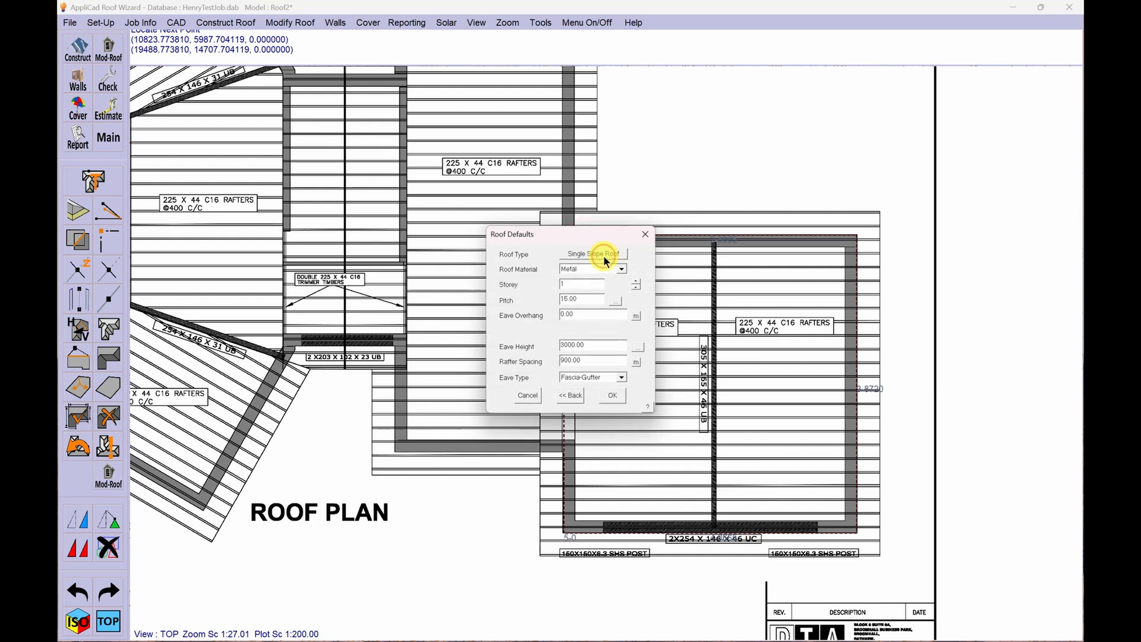
double_click(584, 299)
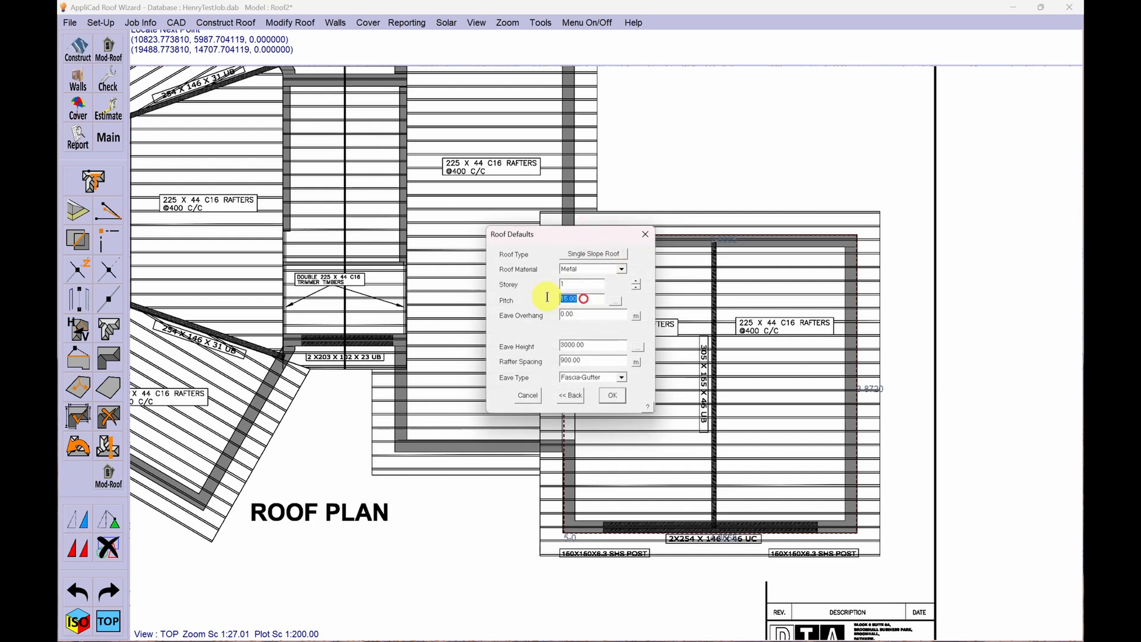
double_click(577, 313)
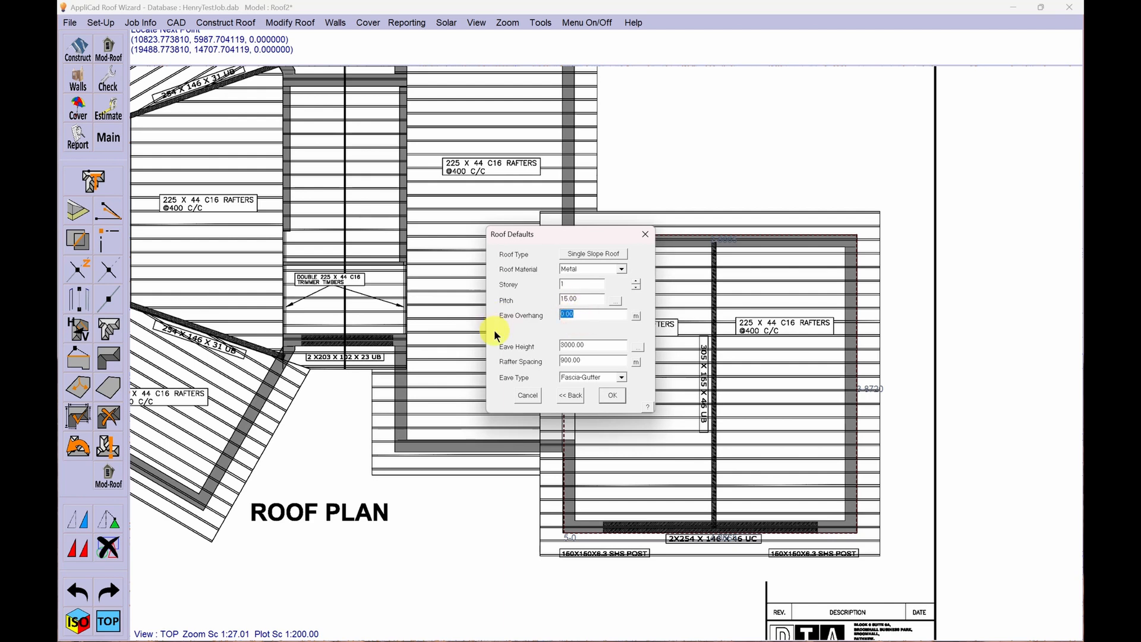
click(636, 316)
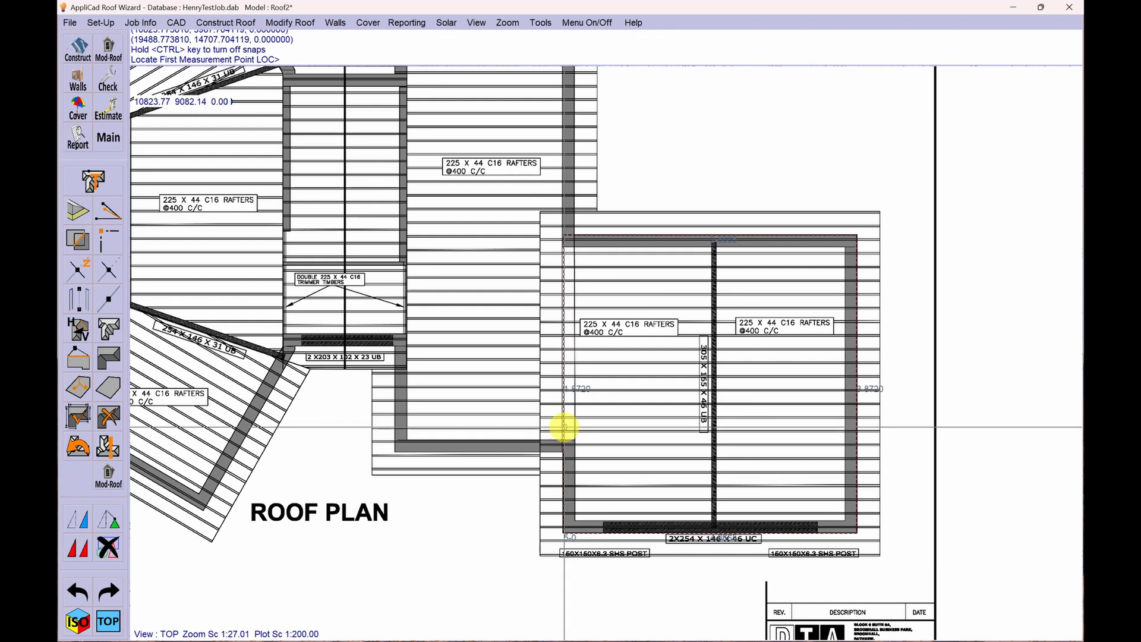
click(563, 426)
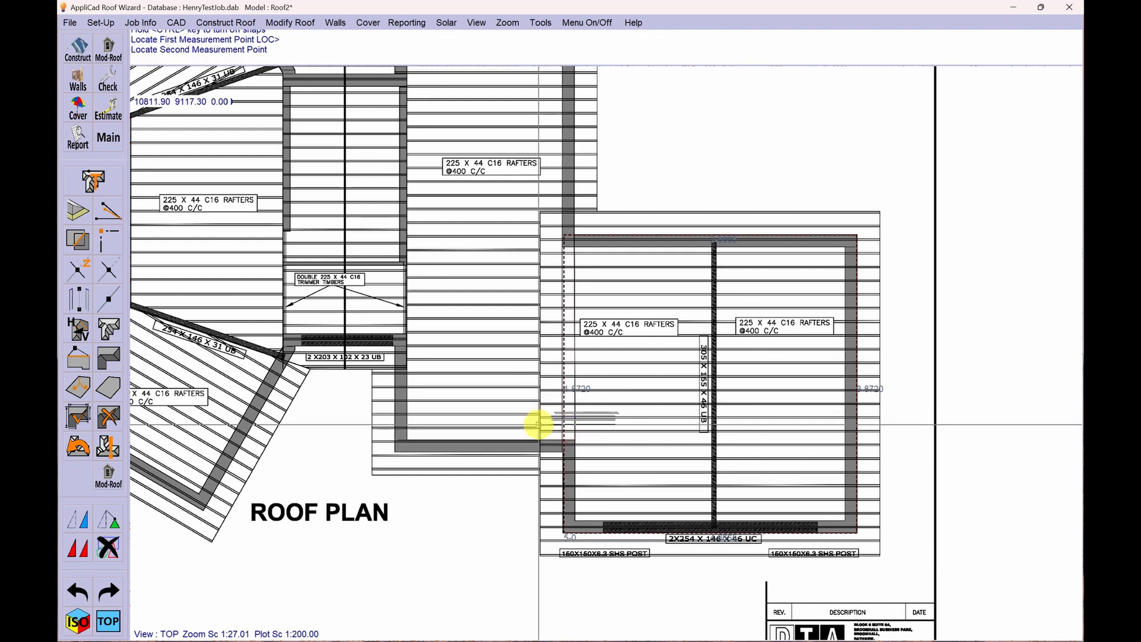
click(539, 424)
double_click(591, 314)
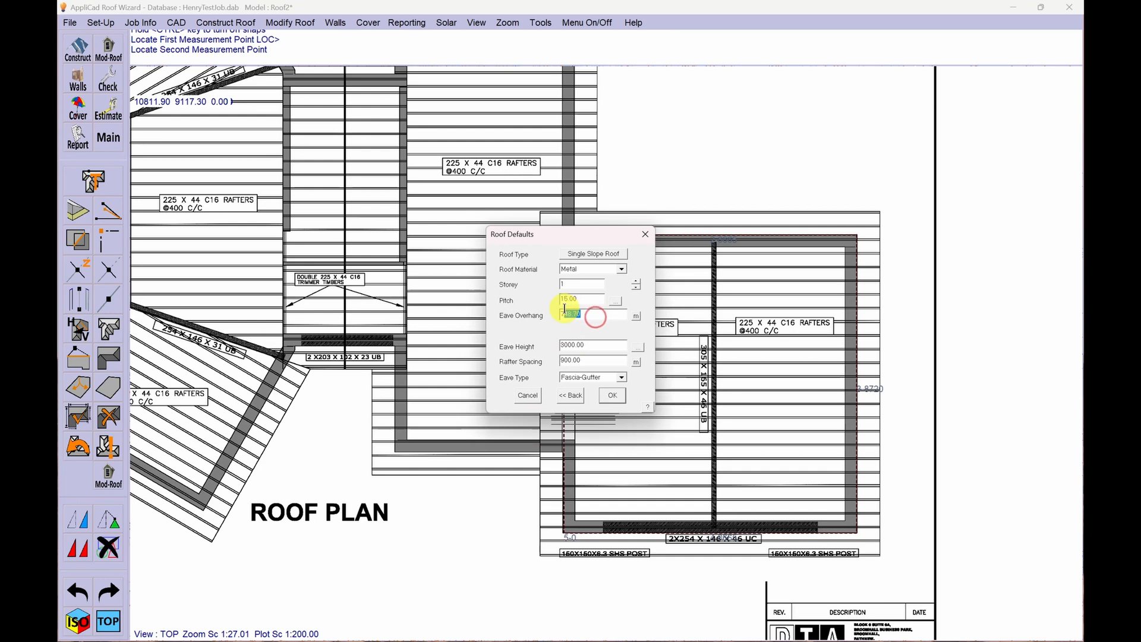
text(750)
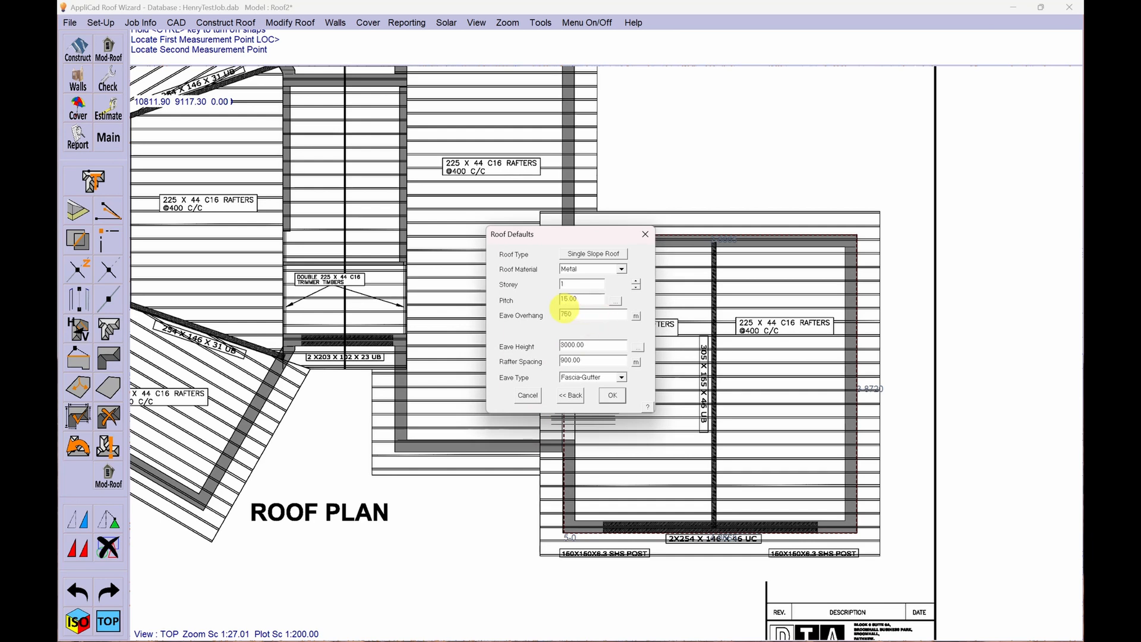
click(612, 396)
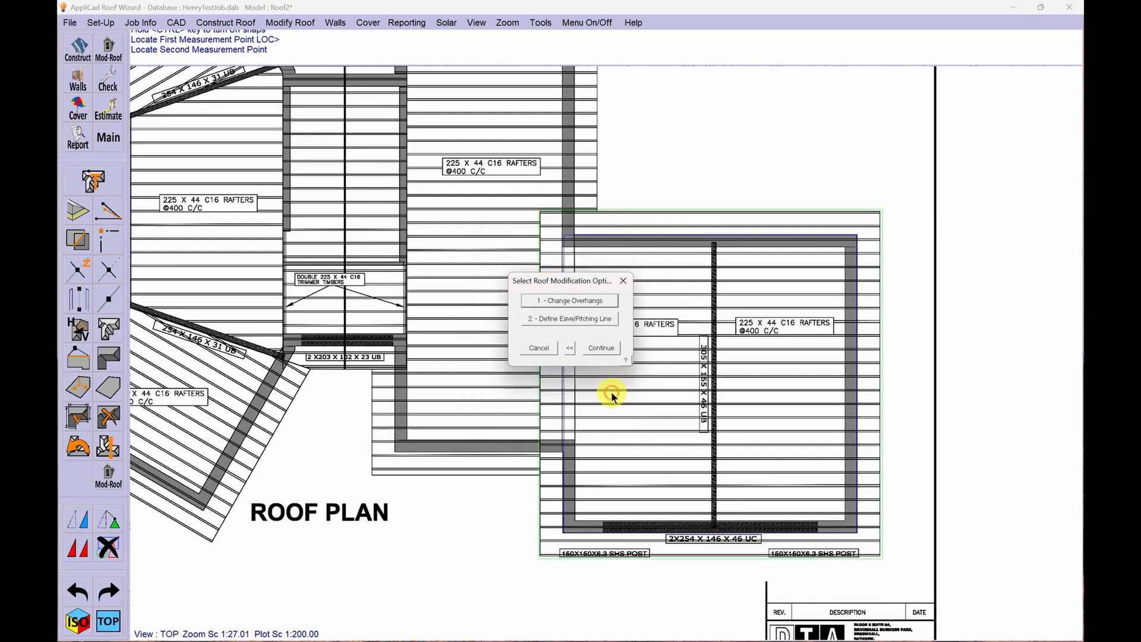
Step: Define the square block's left eave as the line to pitch up from, generate the roof, and check it in isometric view
click(585, 300)
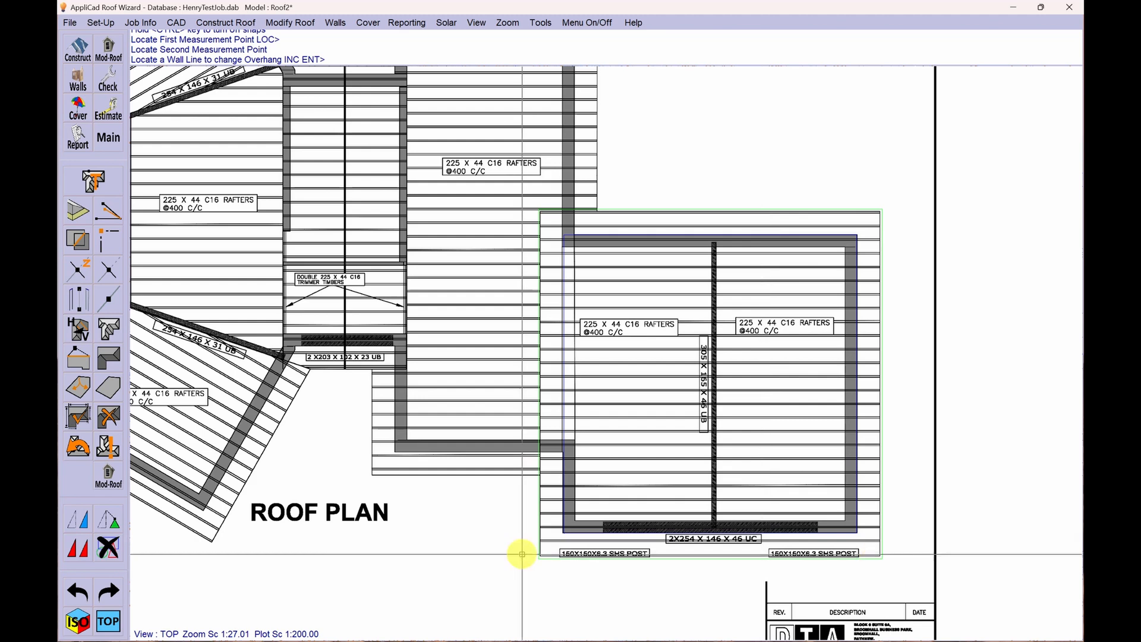
click(566, 325)
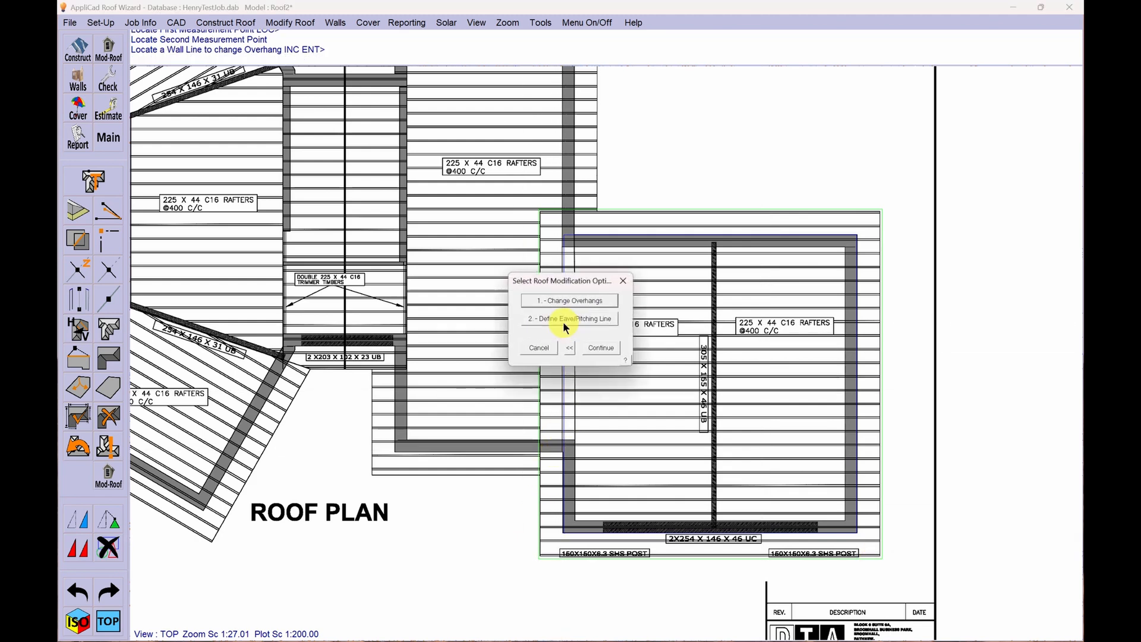
click(568, 319)
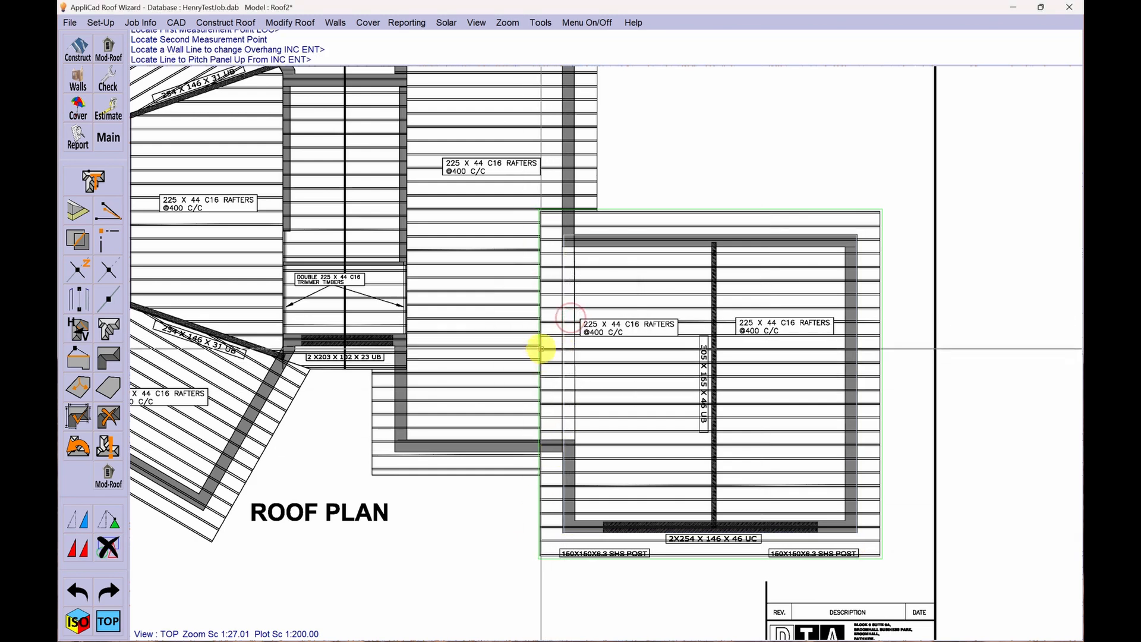
click(537, 342)
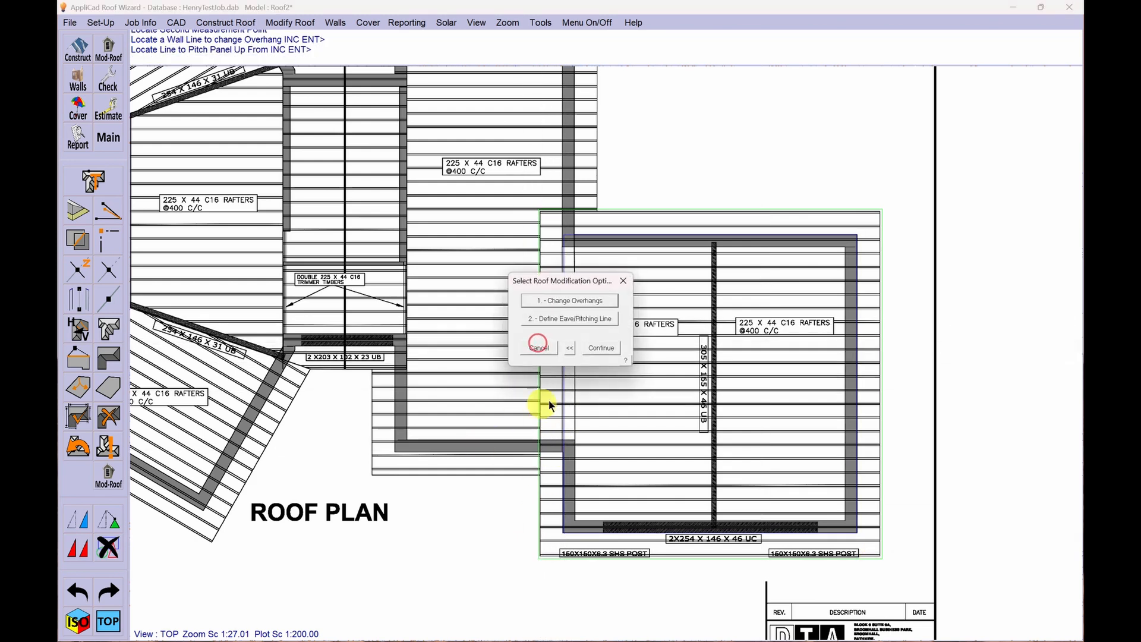
click(597, 355)
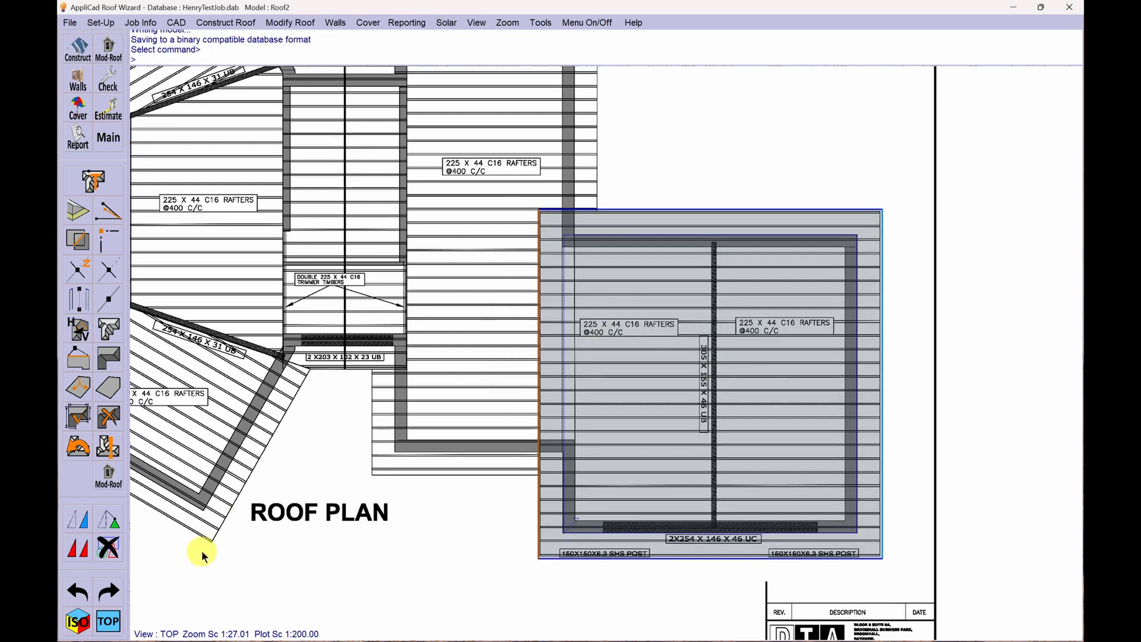
click(77, 621)
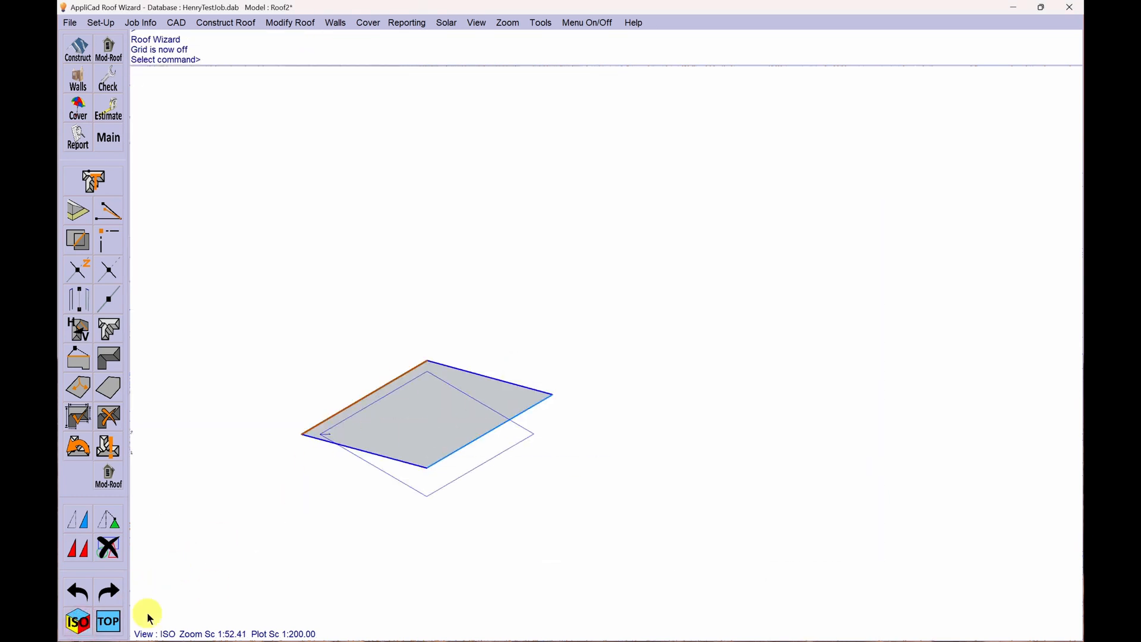
click(113, 621)
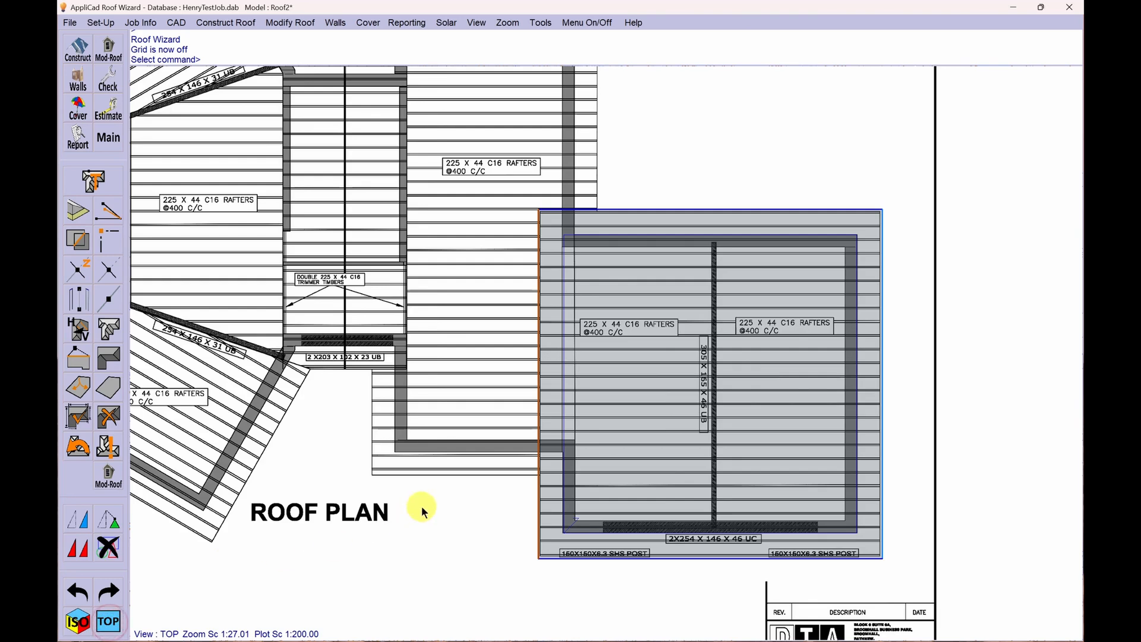
Step: Start a wall outline for the long central block with the default snap settings, tracing its upper edge about 7285 mm long
scroll(493, 579, down, 2)
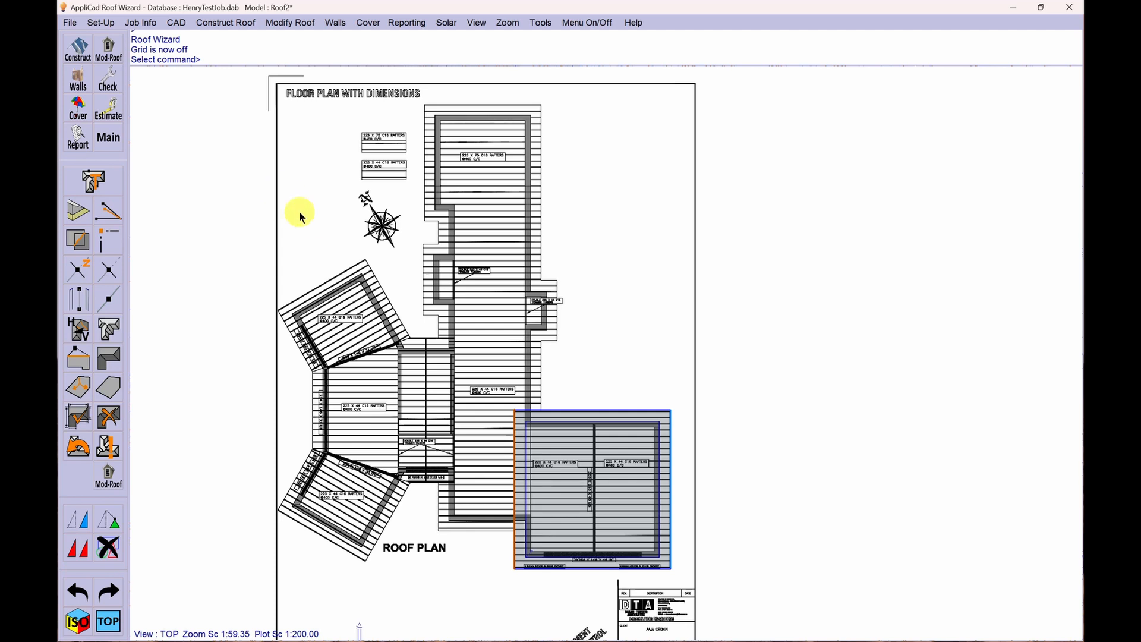
click(91, 187)
right_click(346, 140)
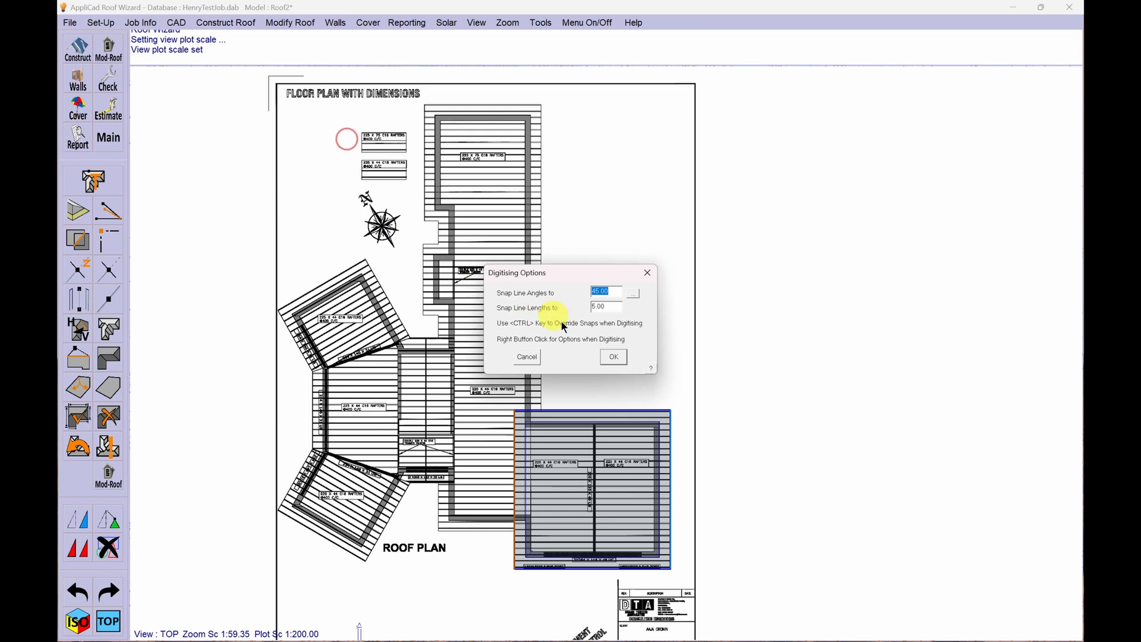
click(614, 356)
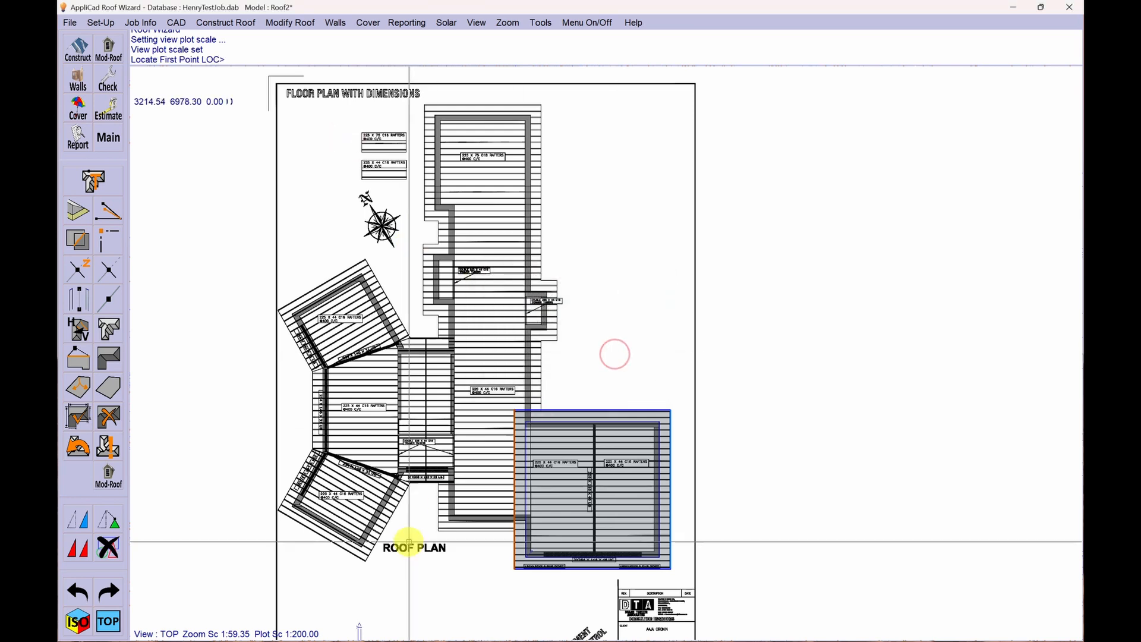
scroll(434, 116, up, 2)
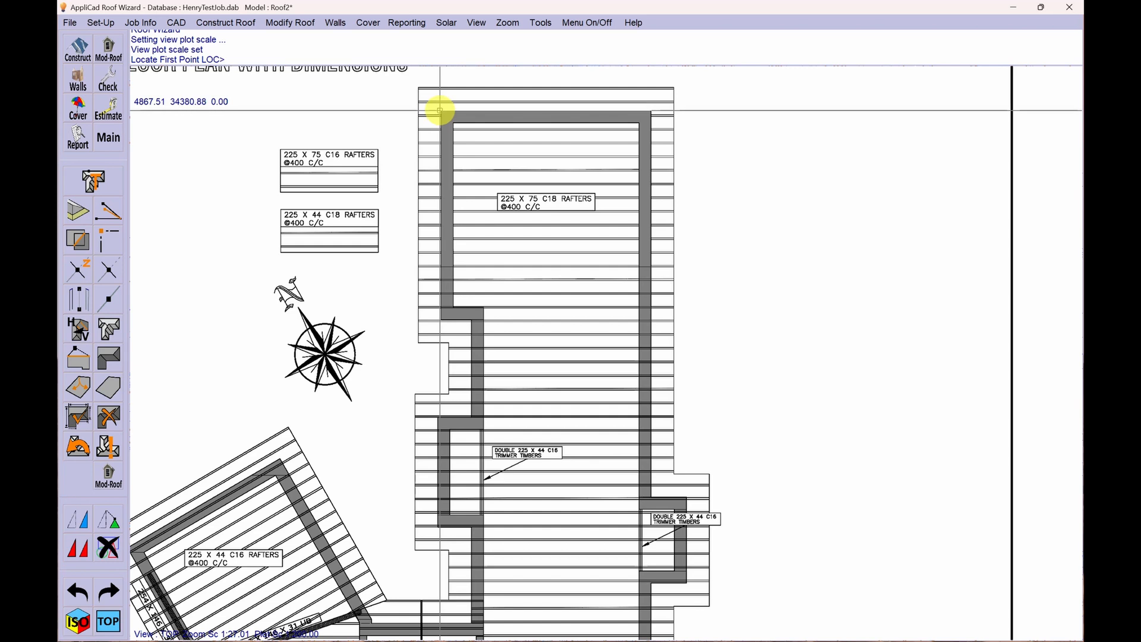
click(441, 110)
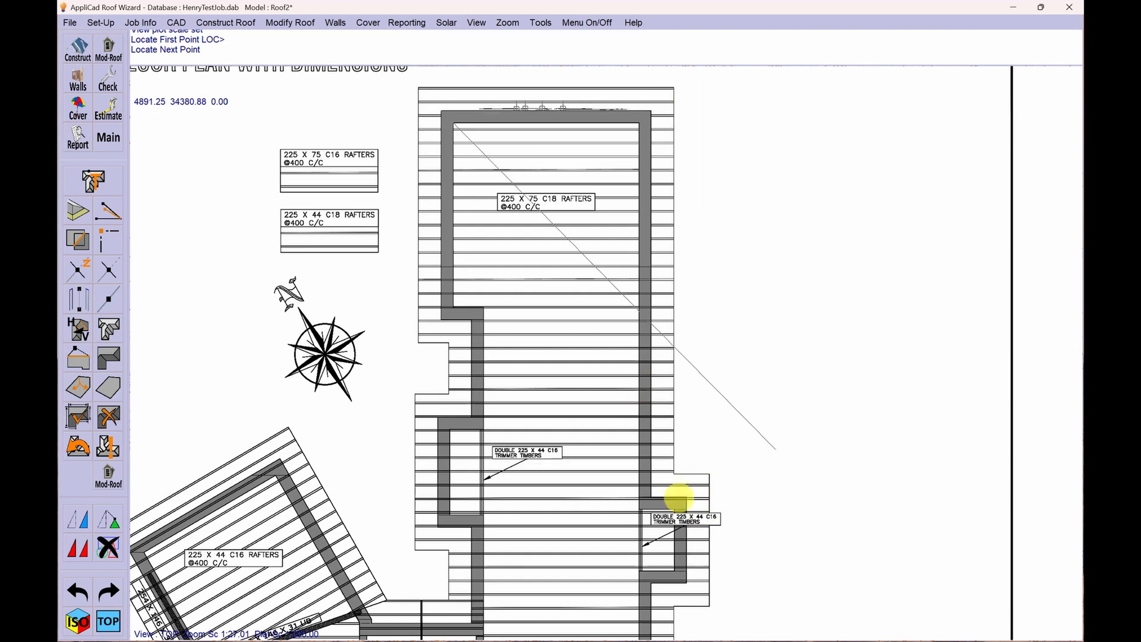
click(687, 108)
Step: Extend the long block's outline about 26035 mm down to its lower wall line and close it square
scroll(670, 157, down, 3)
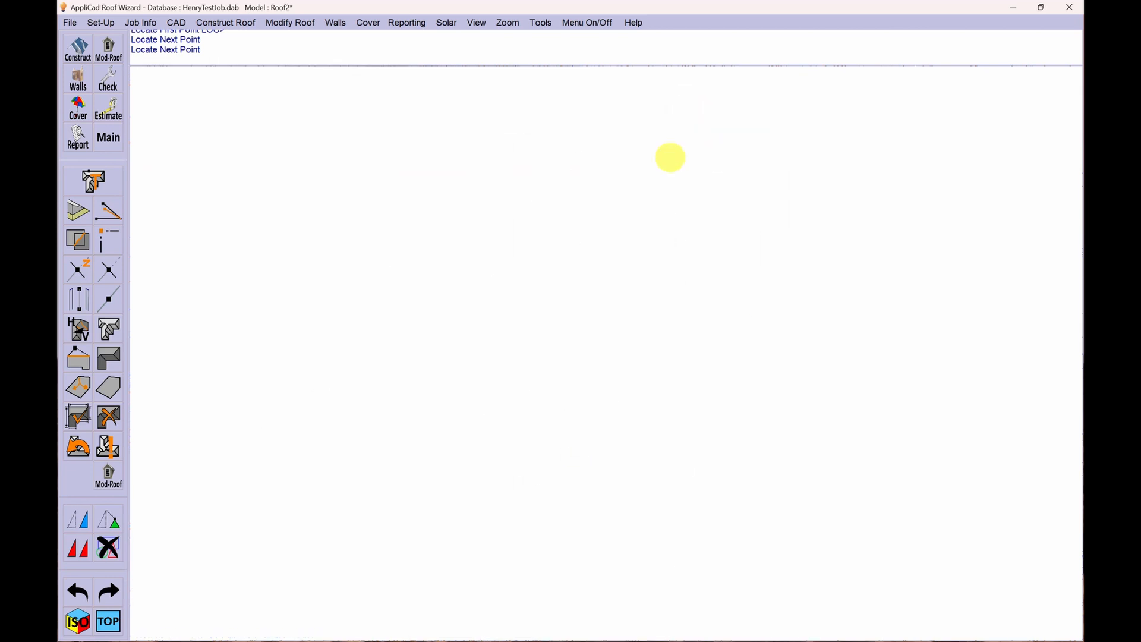
scroll(657, 376, up, 3)
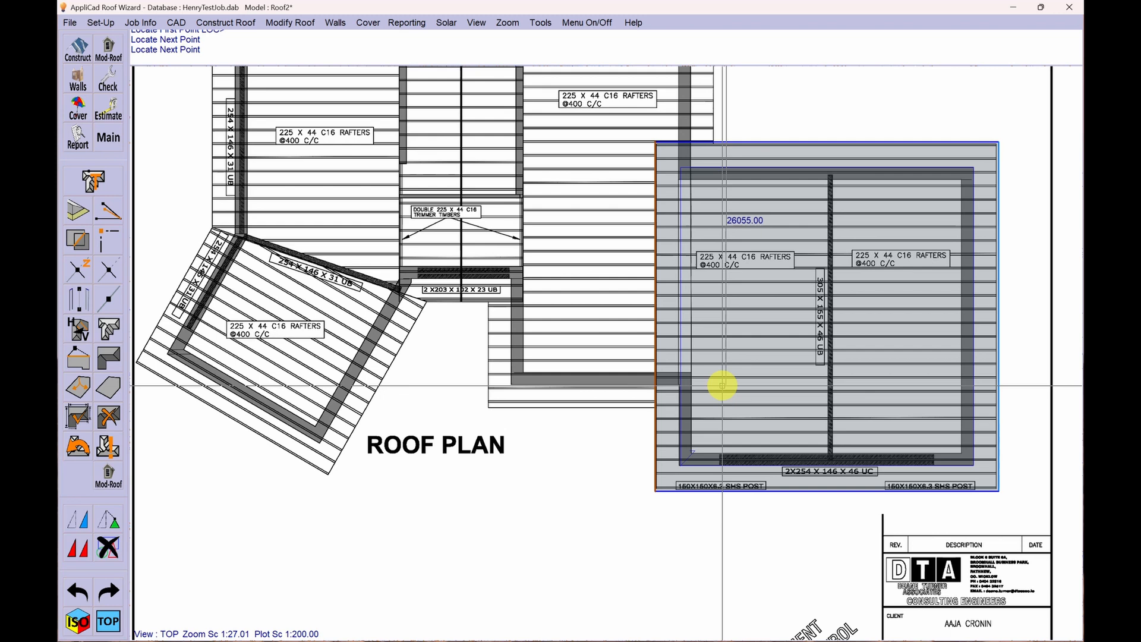
click(722, 383)
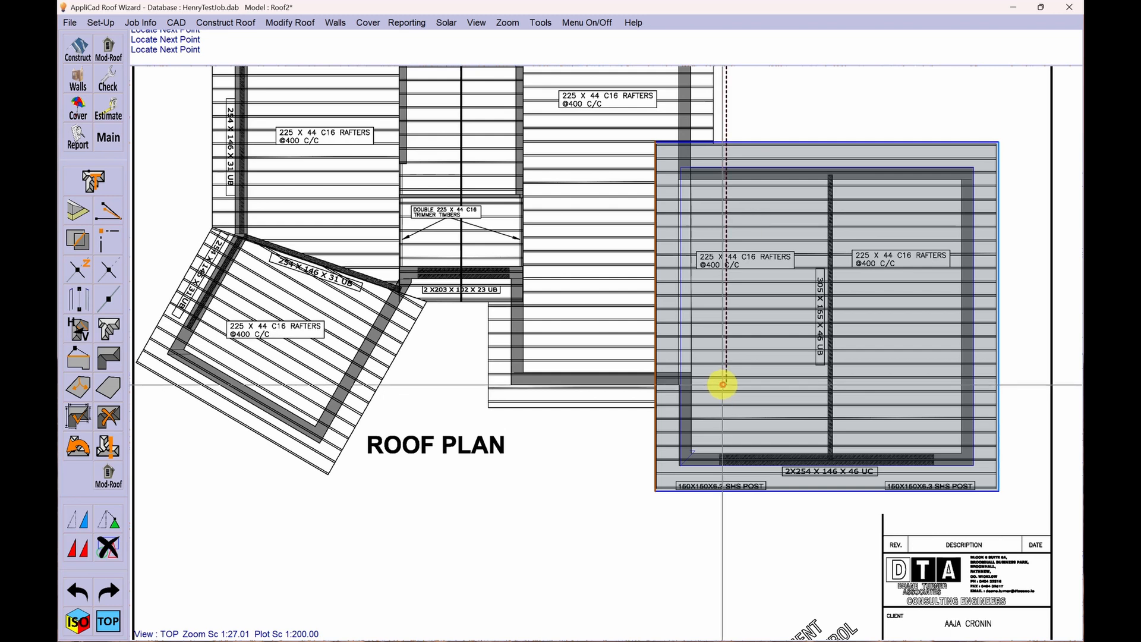
scroll(355, 432, down, 2)
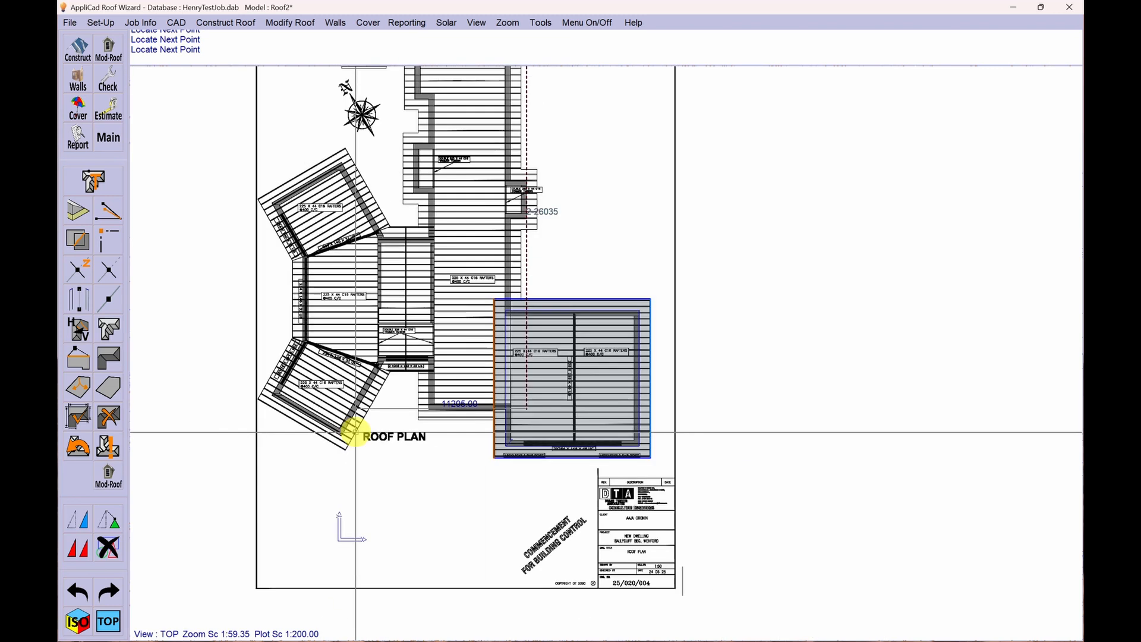
scroll(356, 432, down, 1)
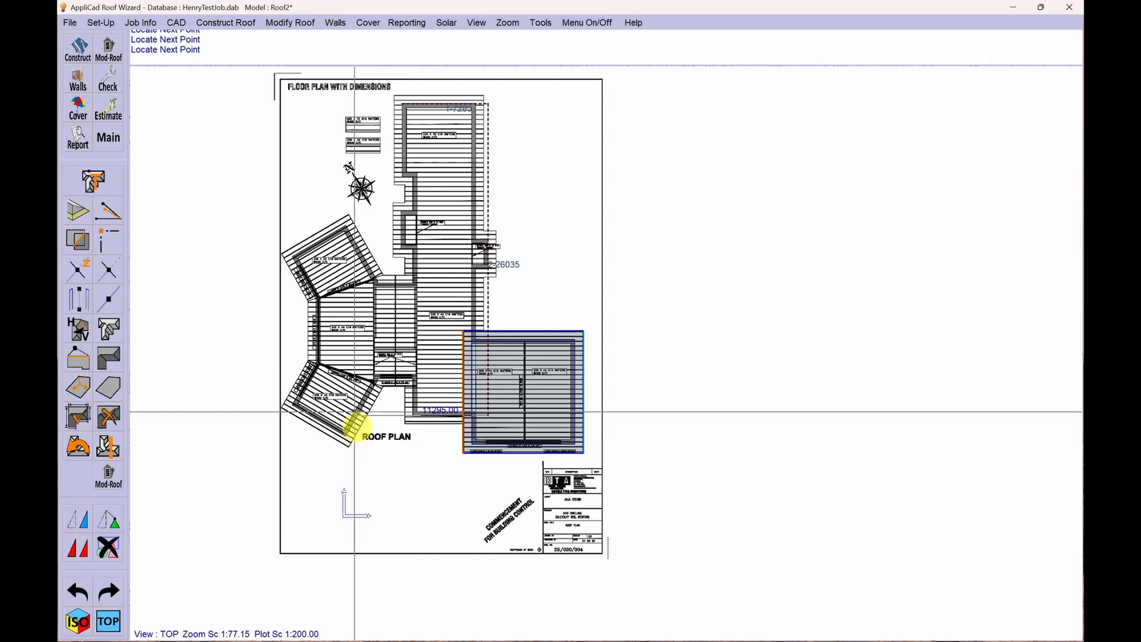
right_click(408, 431)
click(586, 237)
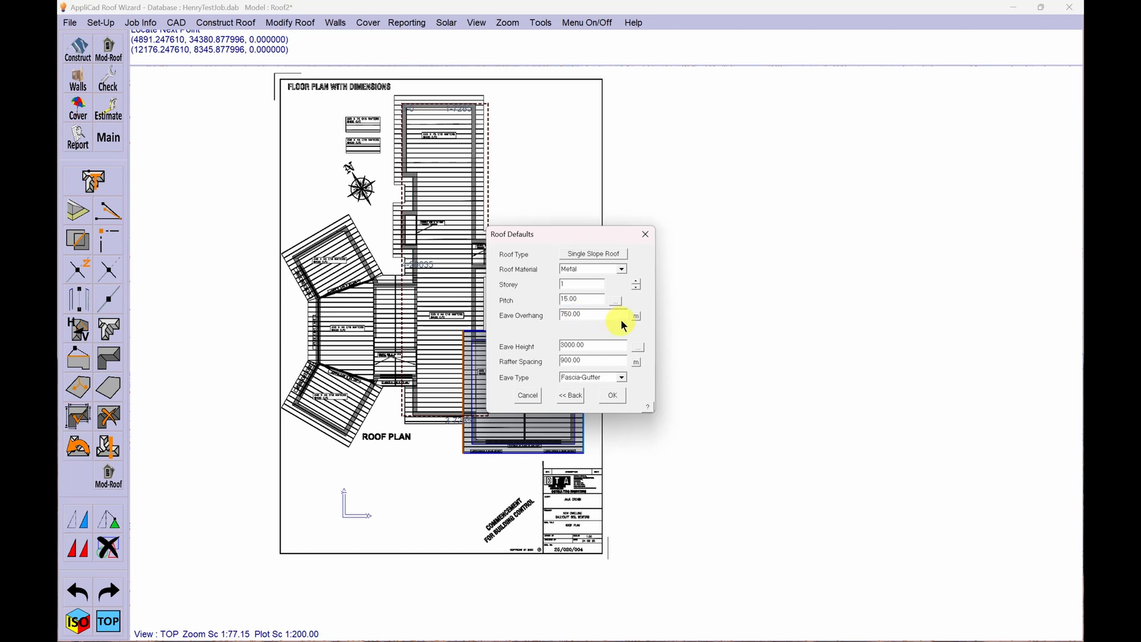
Step: Measure the long block's left overhang on the plan, and set the eave overhang to 700 mm
click(636, 315)
scroll(377, 123, up, 3)
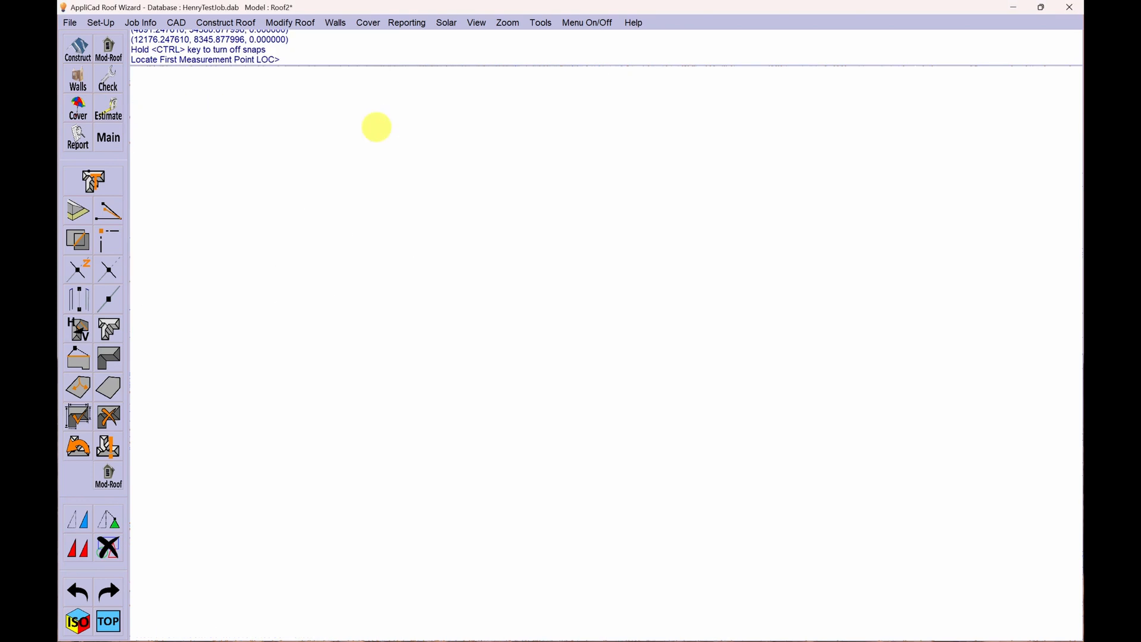
click(445, 175)
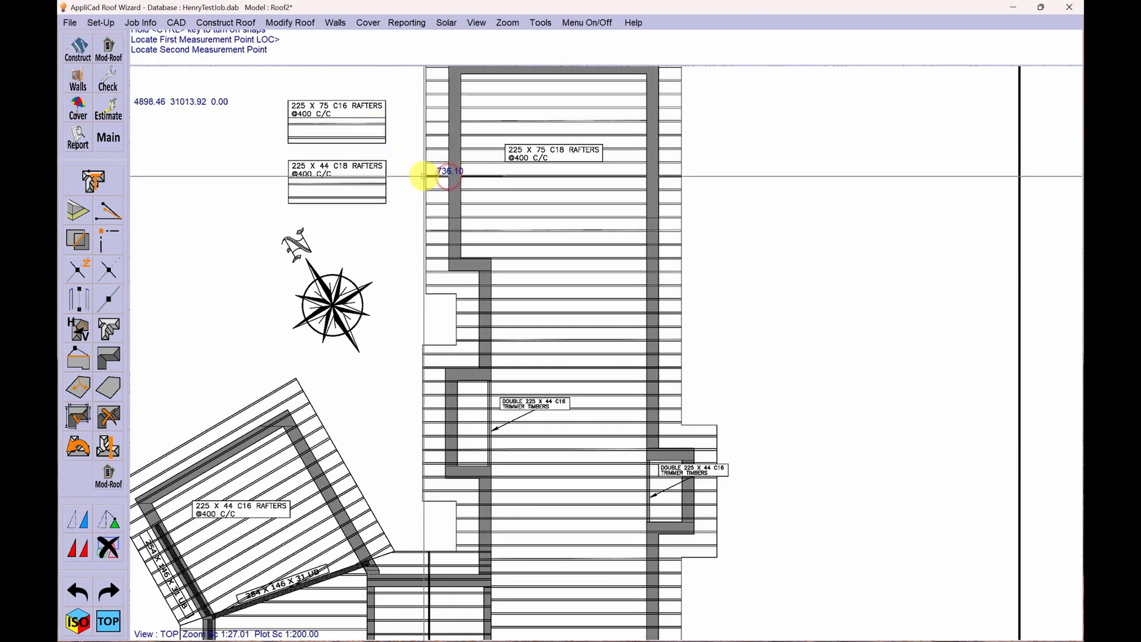
click(426, 178)
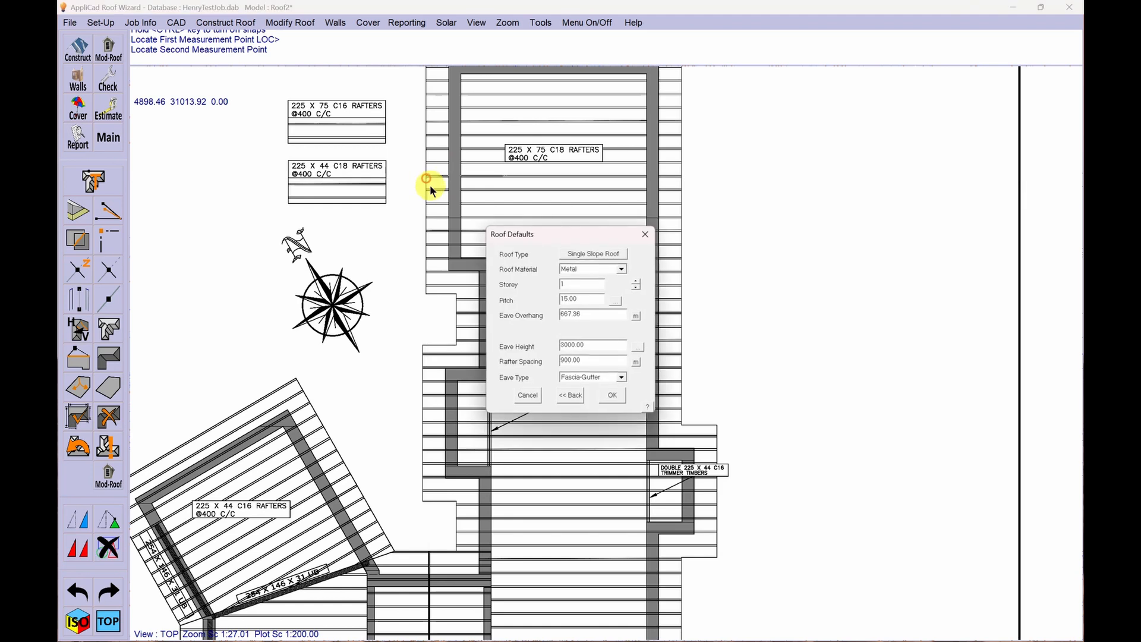
drag(586, 313, 492, 329)
text(7)
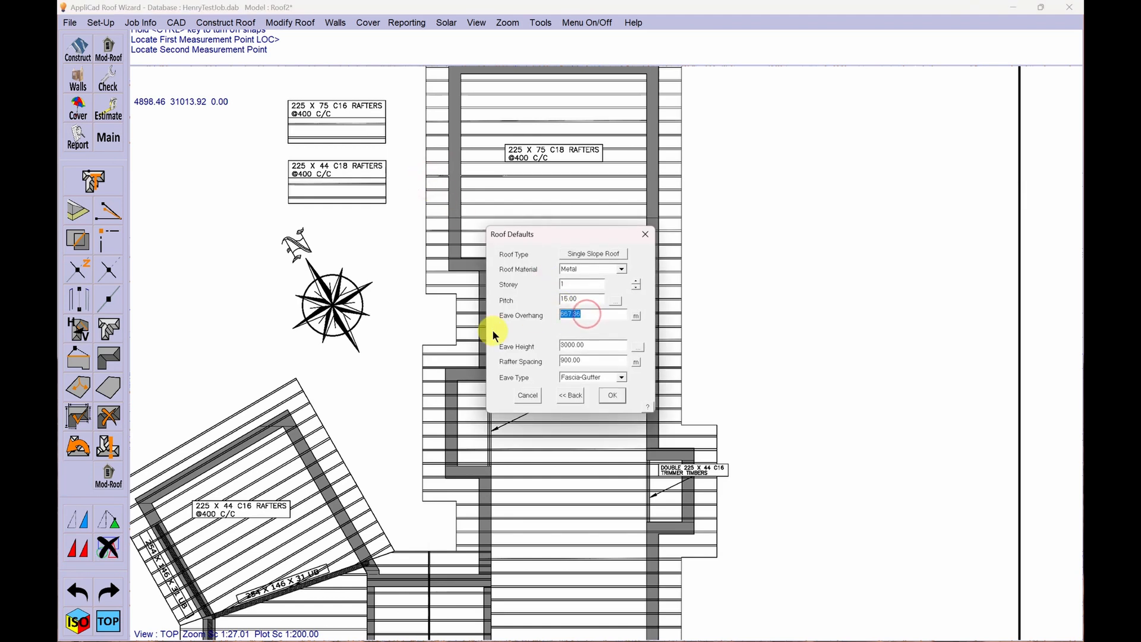
text(00)
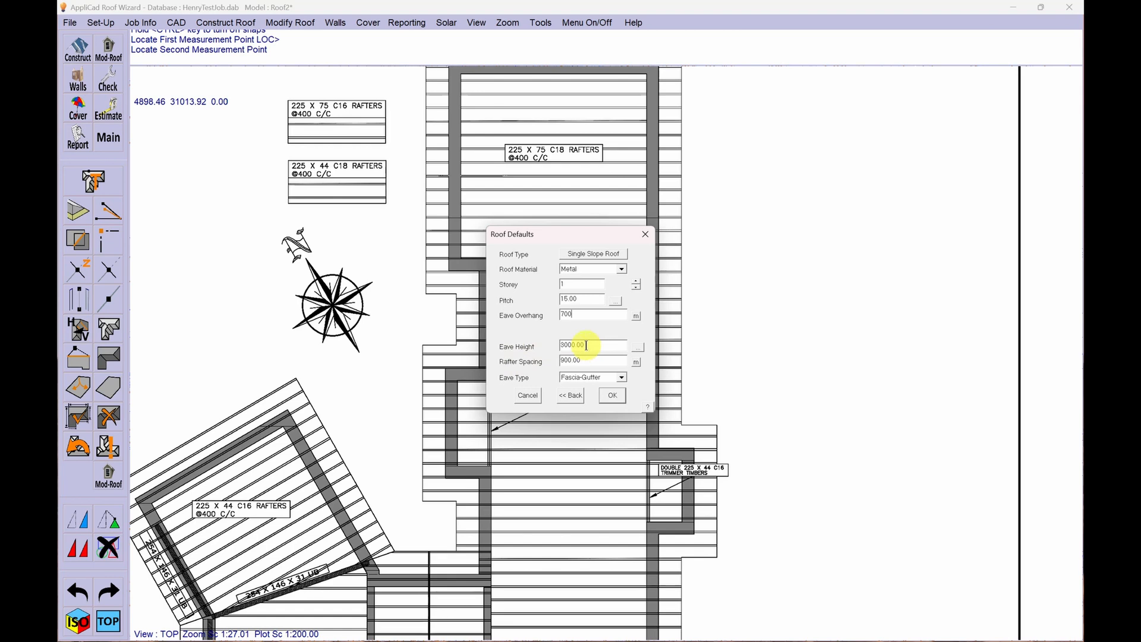
Step: Set the long block's eave height to 3300 mm and accept the roof defaults
click(567, 346)
key(BackSpace)
text(3)
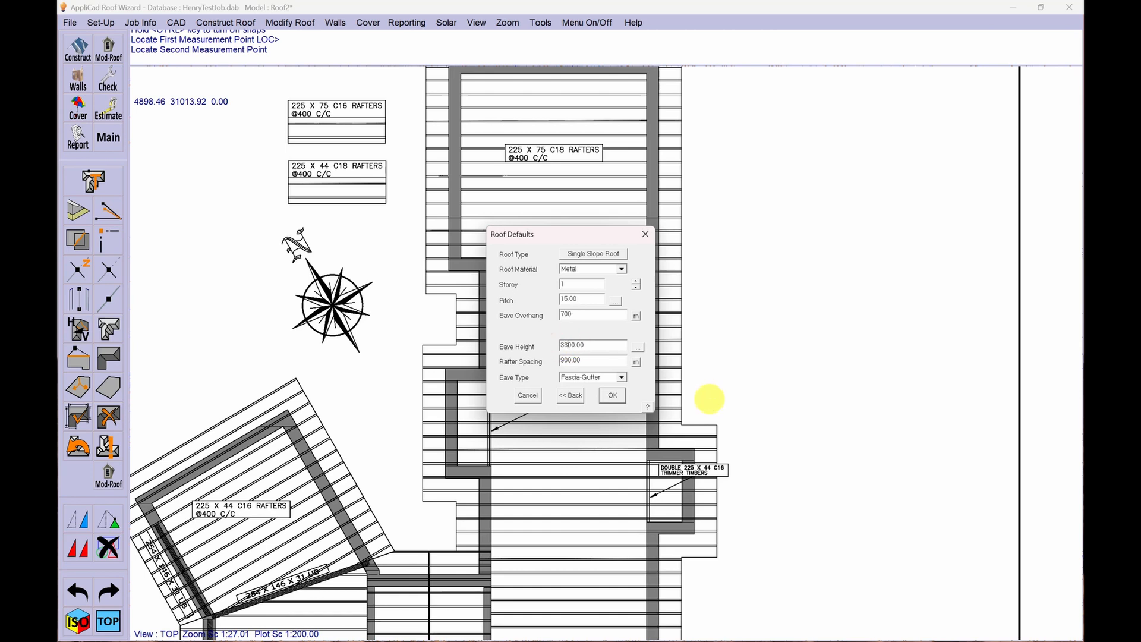
click(612, 396)
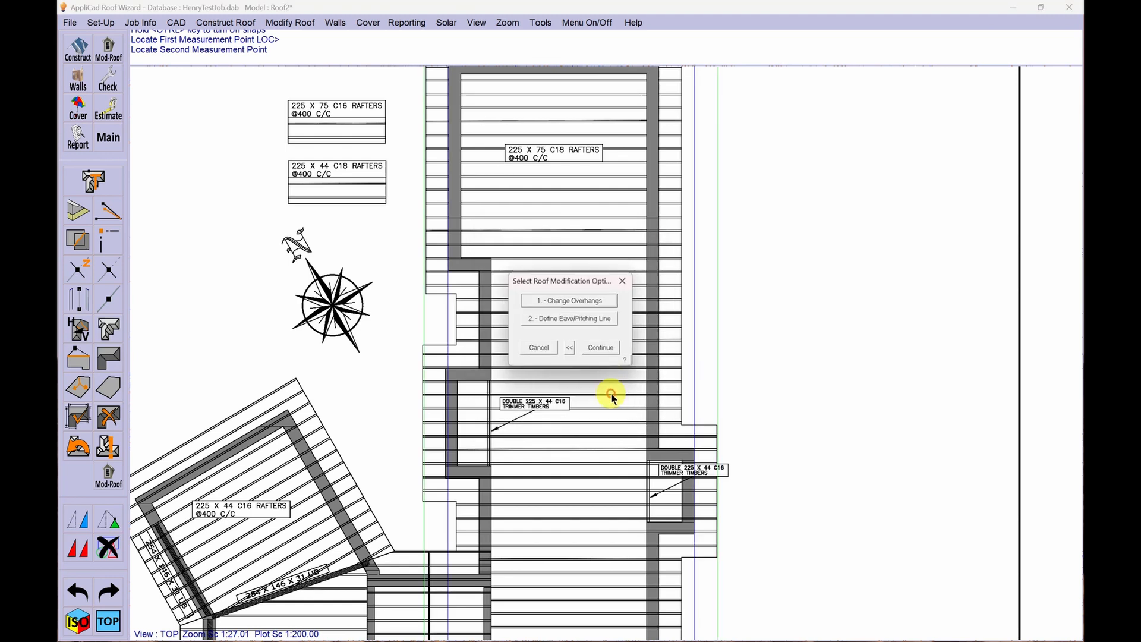
Step: Define the long block's left eave as the line to pitch up from, and generate the roof
click(575, 319)
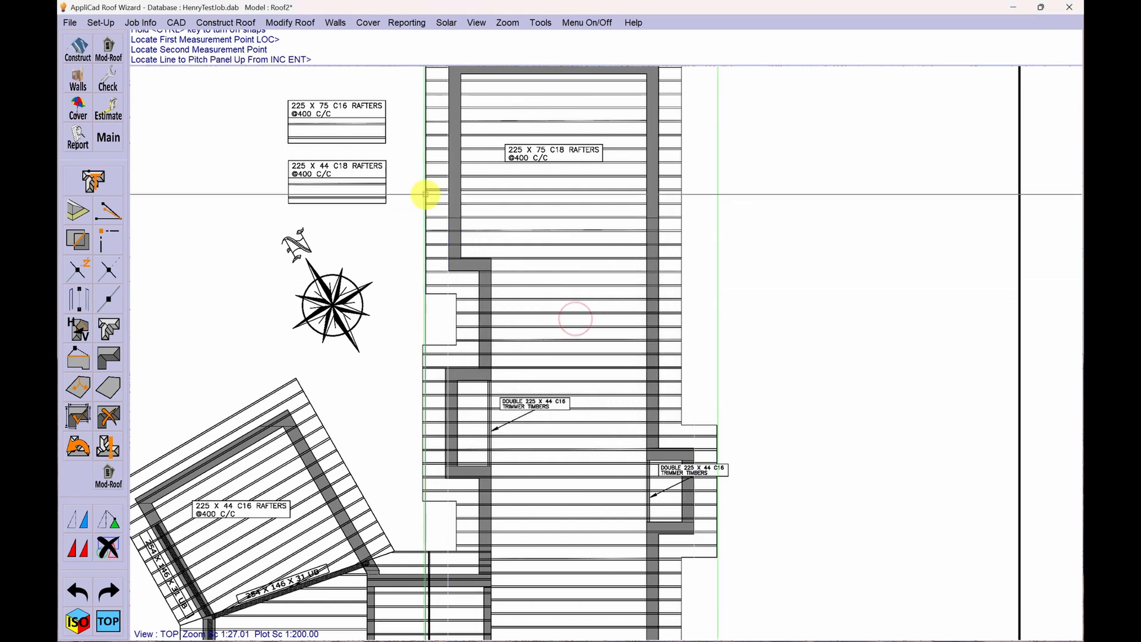
click(425, 195)
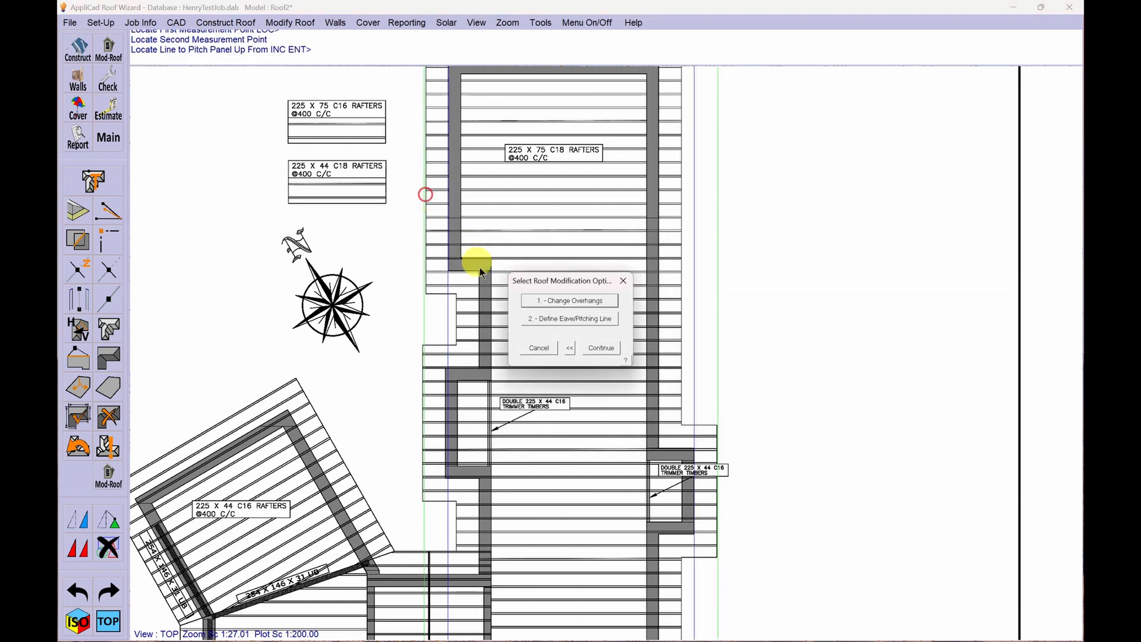
click(600, 347)
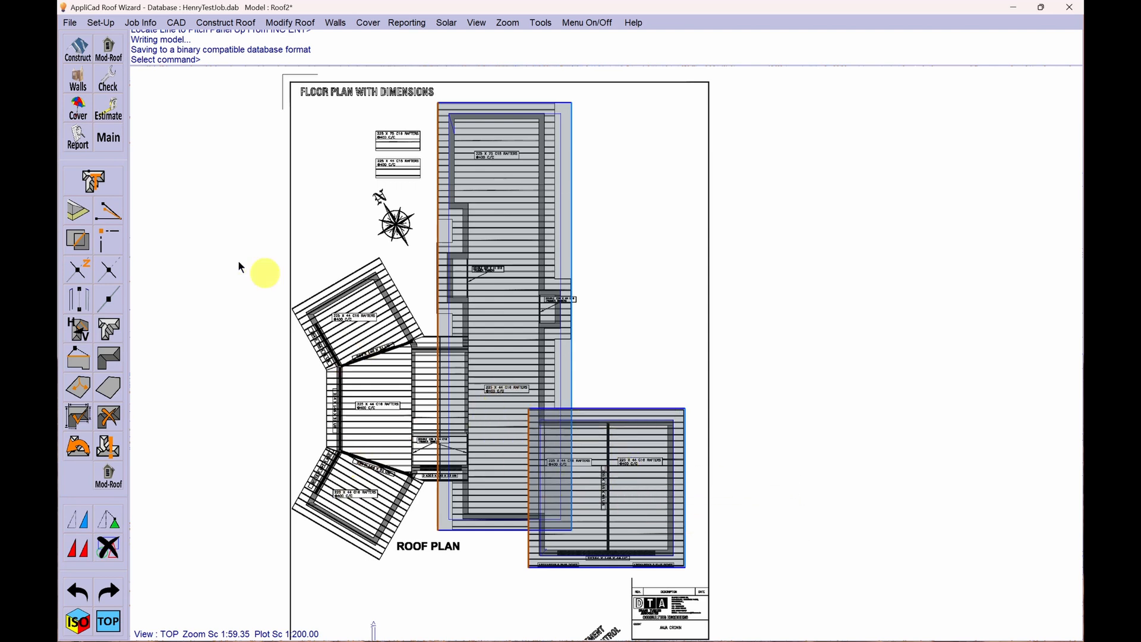
click(94, 183)
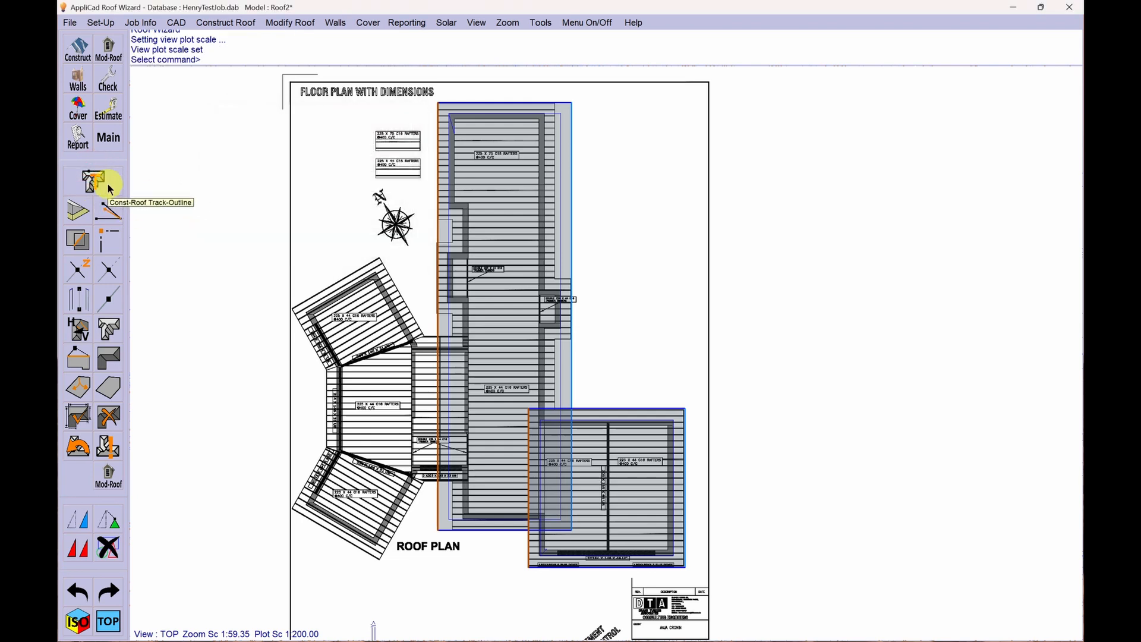
click(107, 183)
click(349, 144)
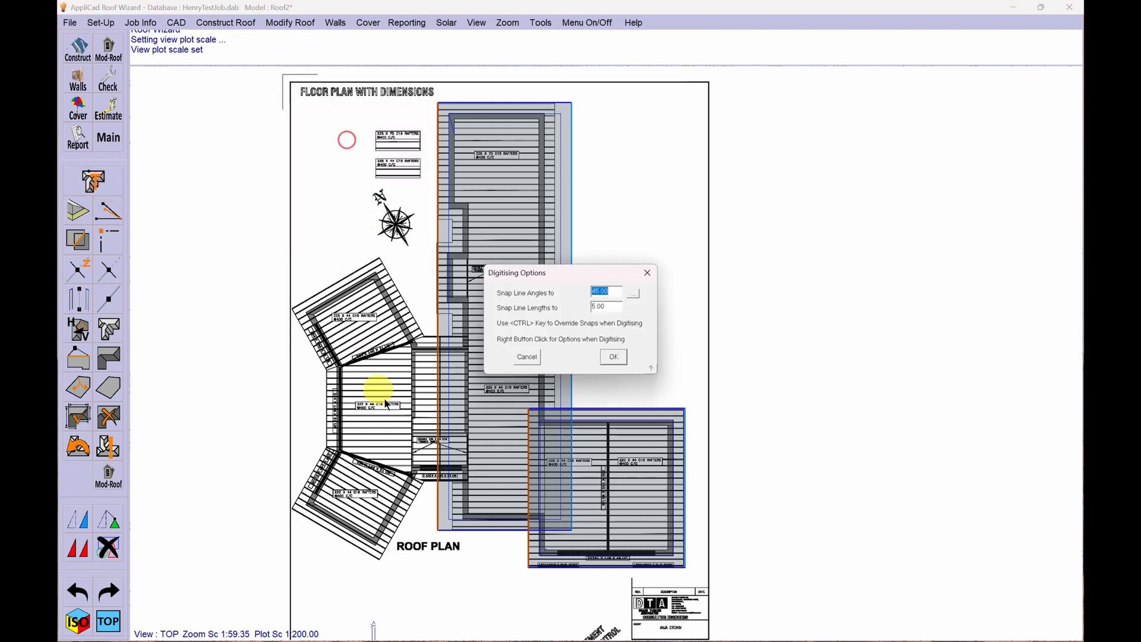
click(615, 354)
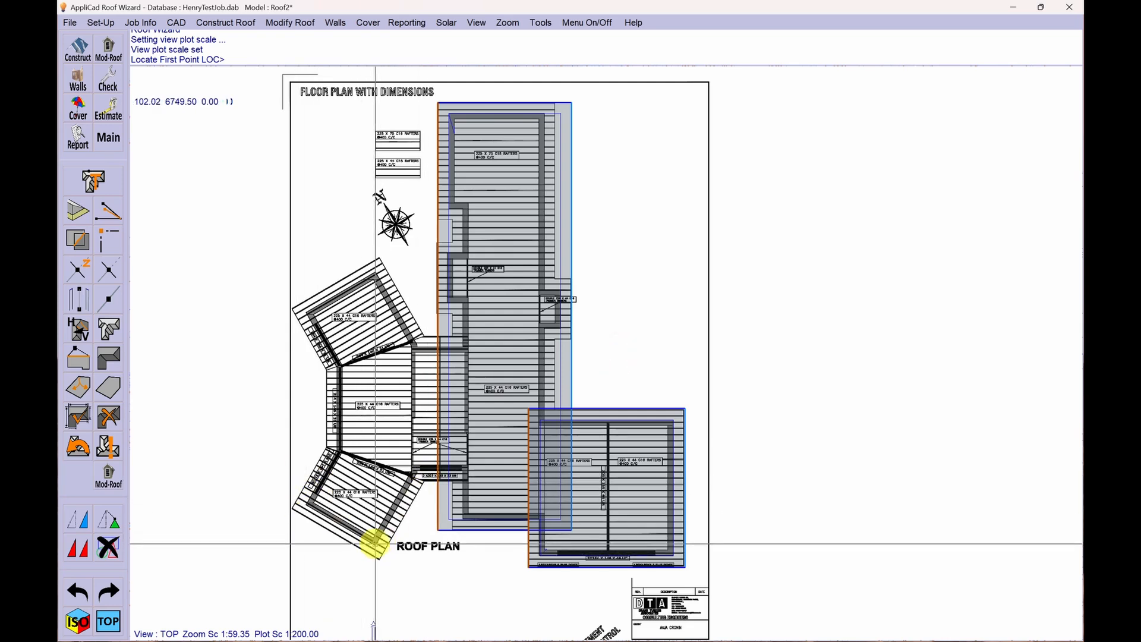
scroll(366, 542, up, 3)
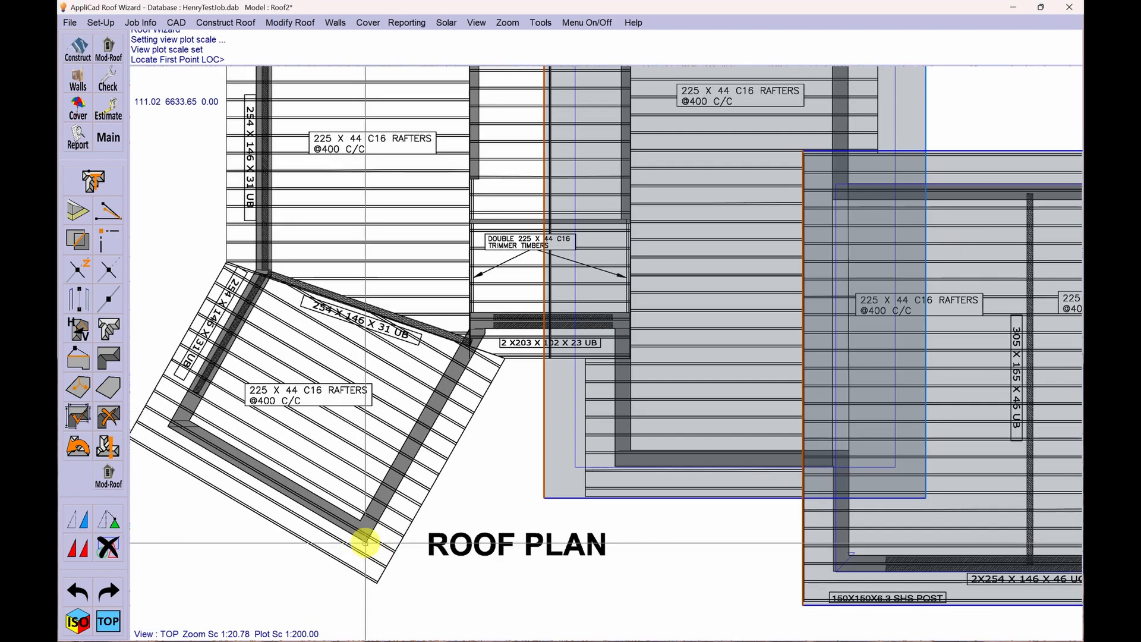
click(167, 425)
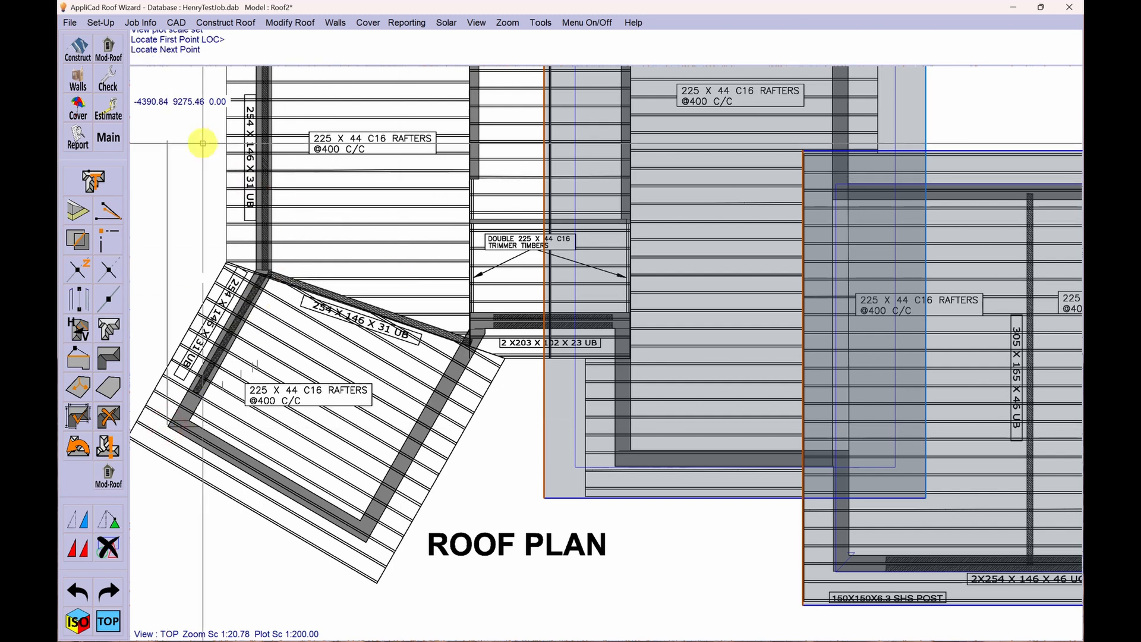
right_click(392, 230)
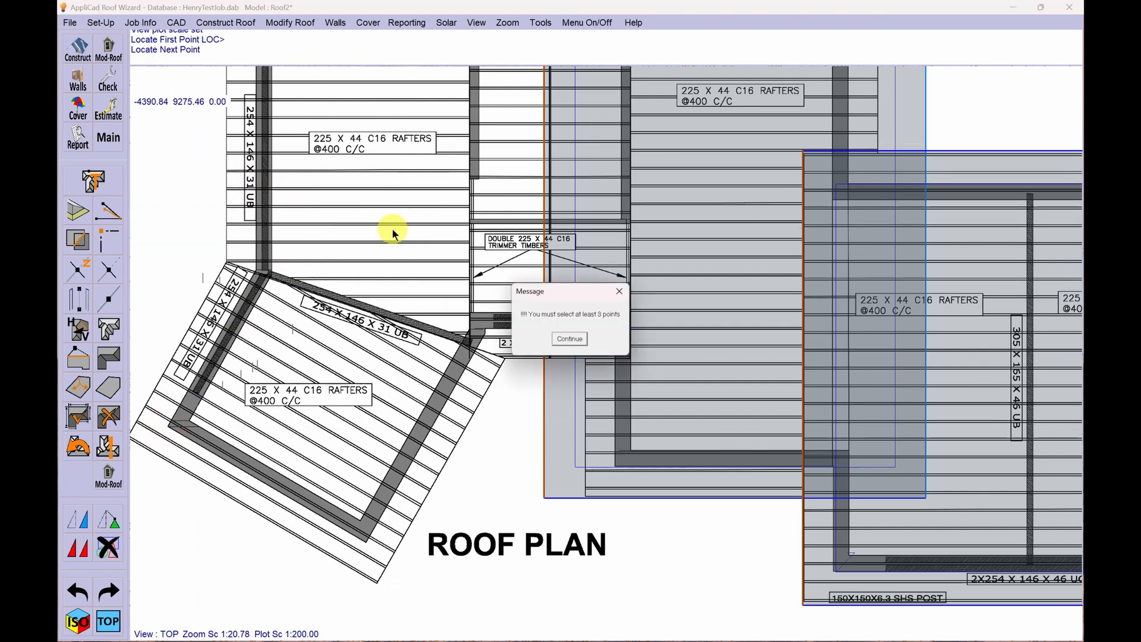
click(585, 337)
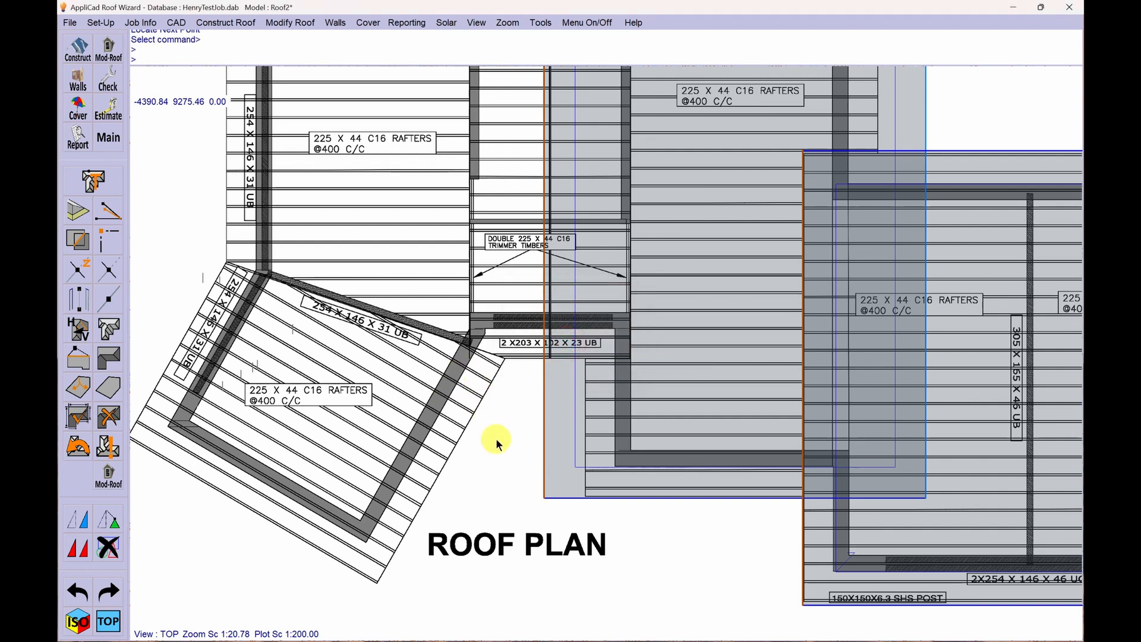
right_click(511, 397)
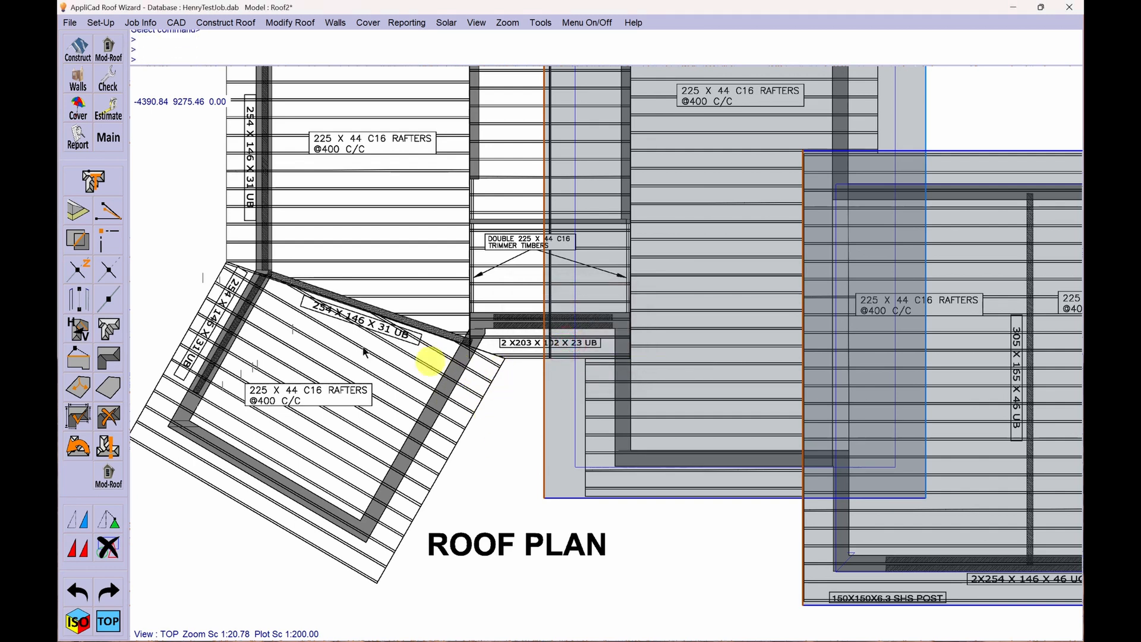
Step: Start the left wing's outline with 15° angle and 5 mm length snaps, tracing the lower section's left wall about 4820 mm
click(94, 200)
right_click(345, 149)
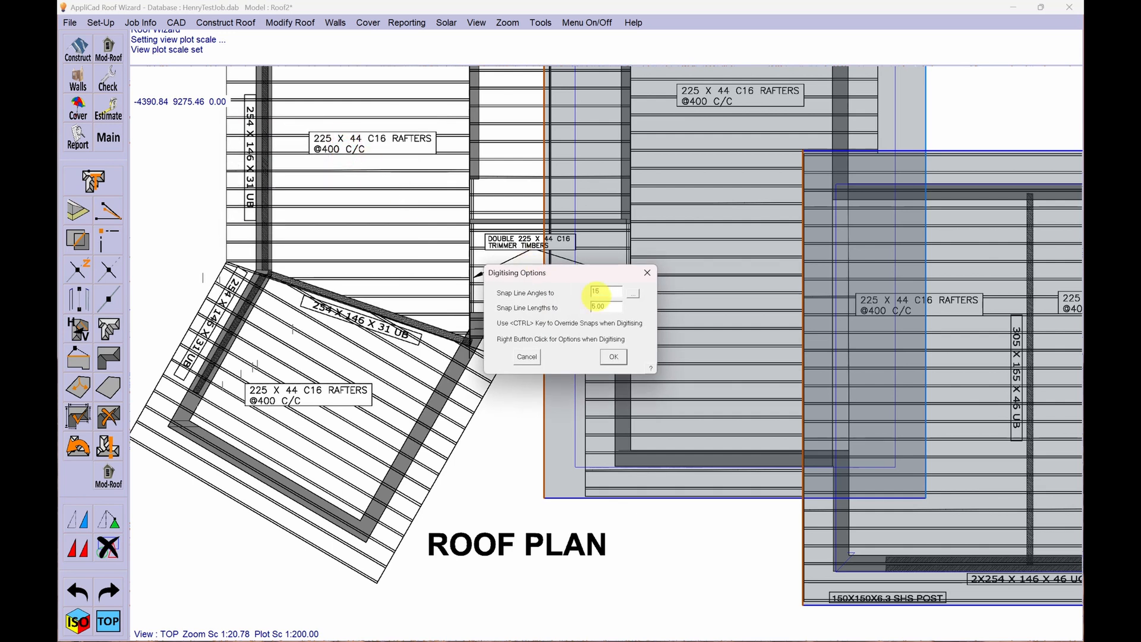
click(621, 359)
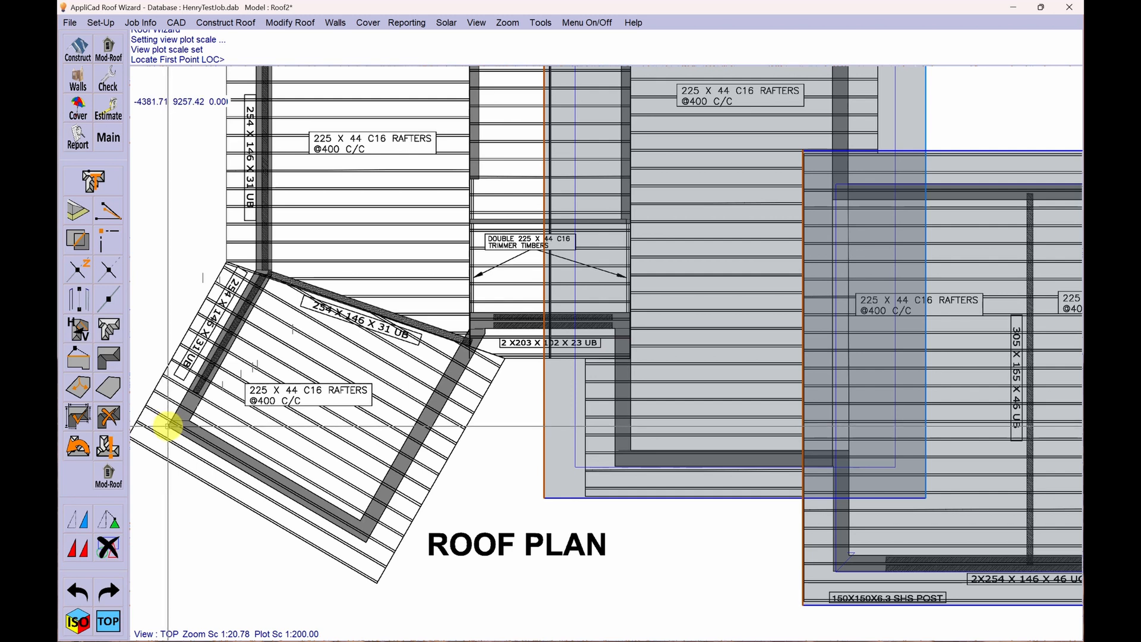
click(168, 425)
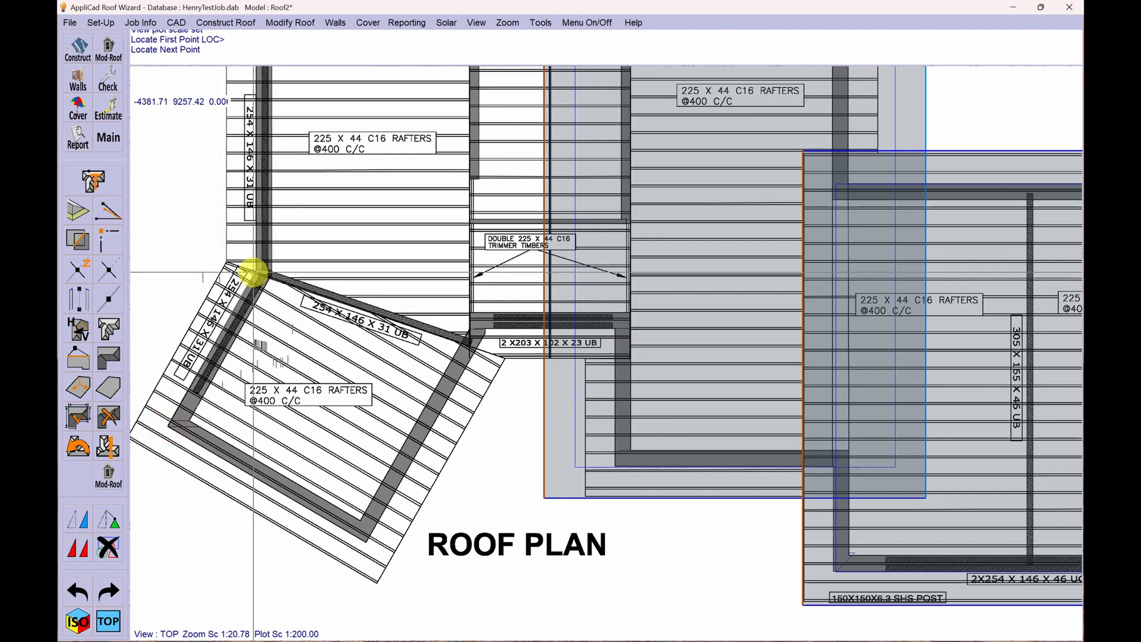
click(255, 272)
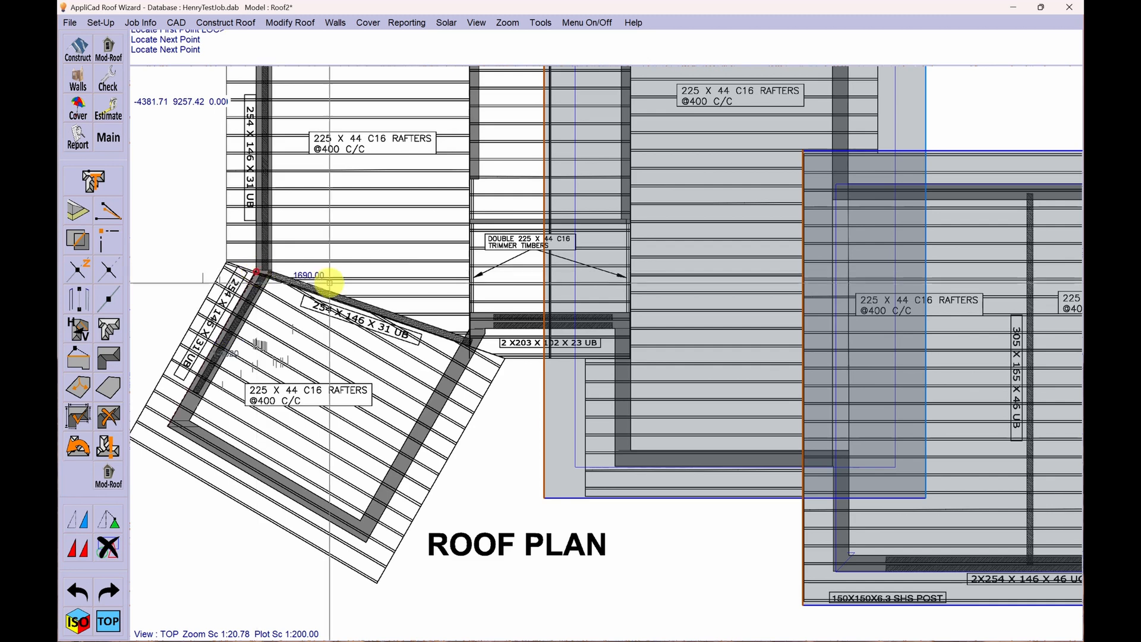
Step: Continue the outline up the middle wall, about 5360 mm, and around the upper angled section to its topmost wall corner
scroll(545, 410, down, 2)
scroll(380, 191, up, 3)
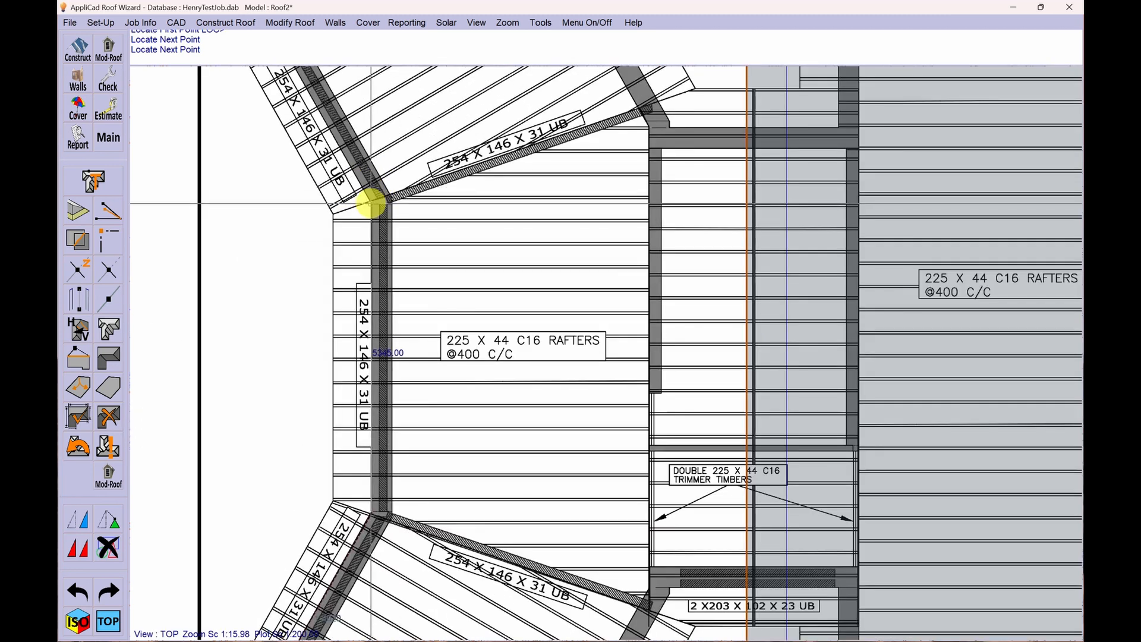
click(370, 204)
scroll(370, 204, down, 3)
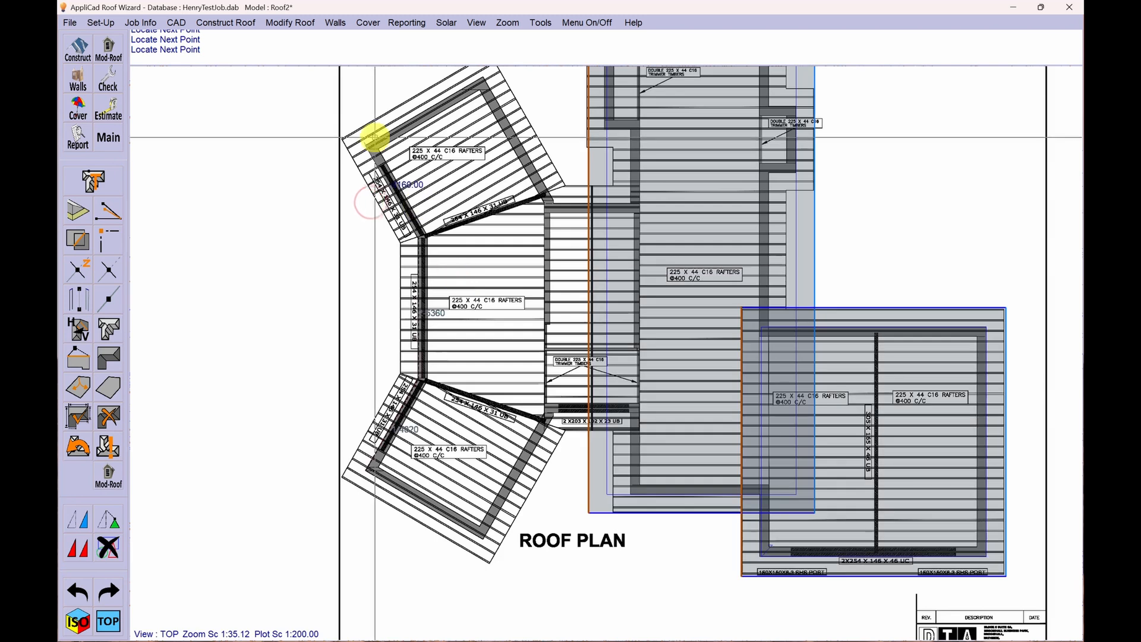
scroll(355, 150, up, 2)
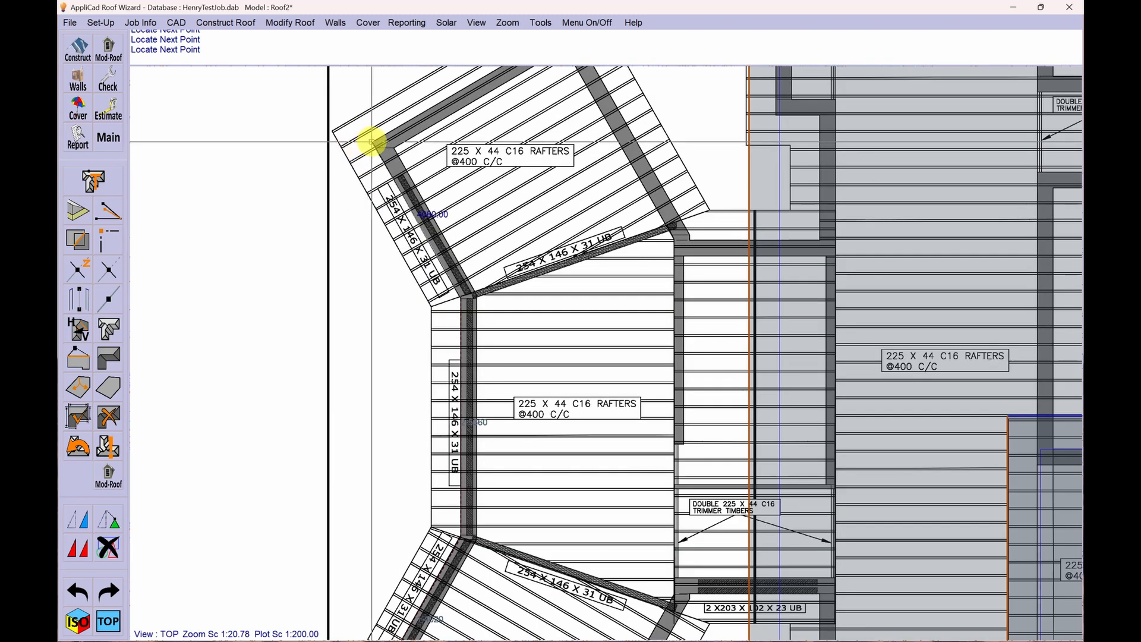
scroll(371, 141, down, 3)
scroll(435, 191, up, 3)
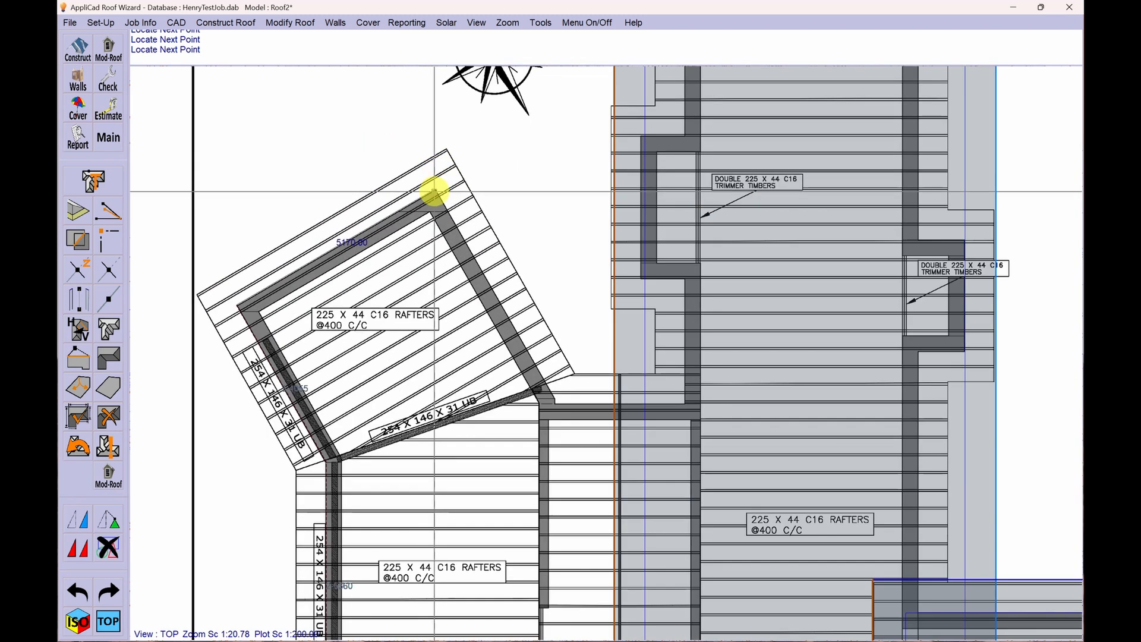
click(434, 190)
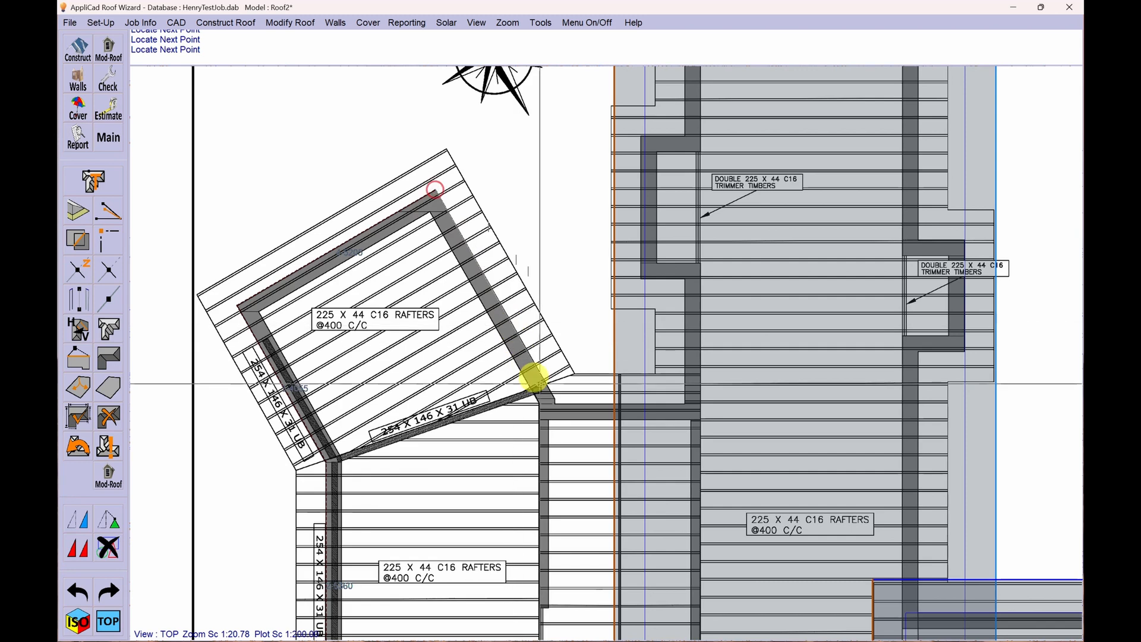
Step: Trace the upper section's right wall about 5435 mm and the wing's inner vertical edge about 8165 mm down
scroll(544, 401, up, 3)
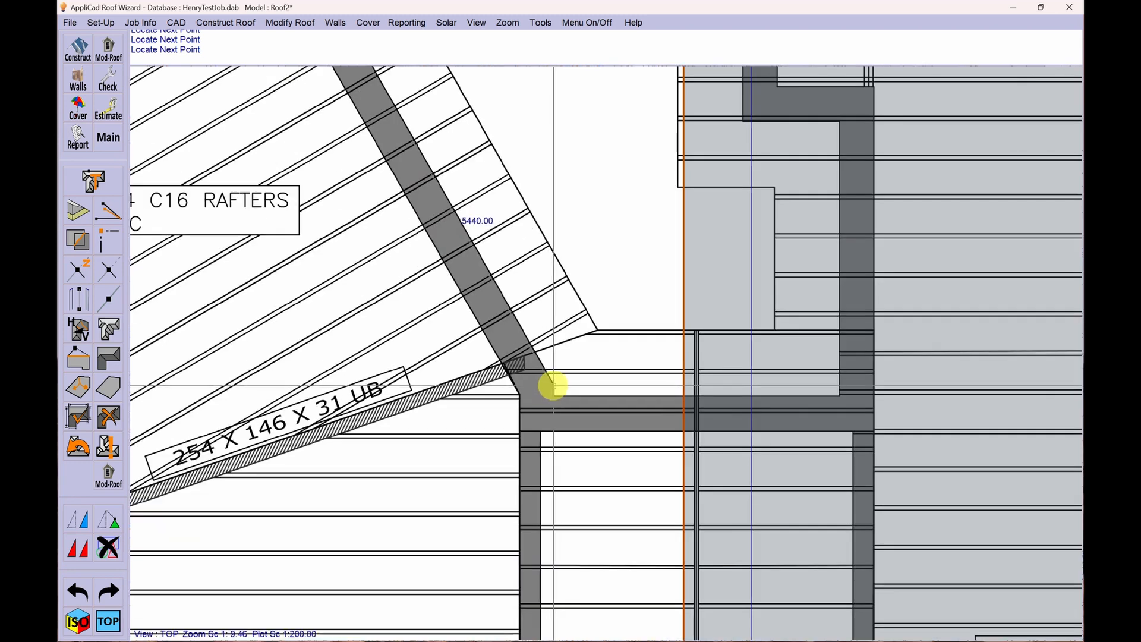
click(551, 386)
scroll(583, 259, down, 3)
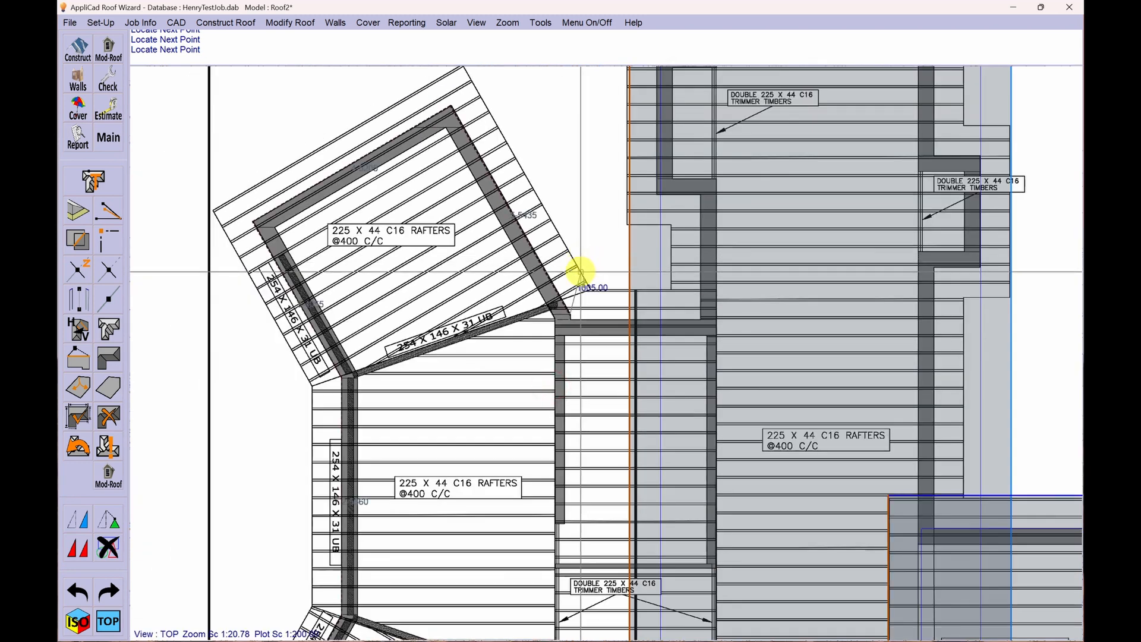
scroll(580, 272, down, 4)
scroll(538, 509, up, 6)
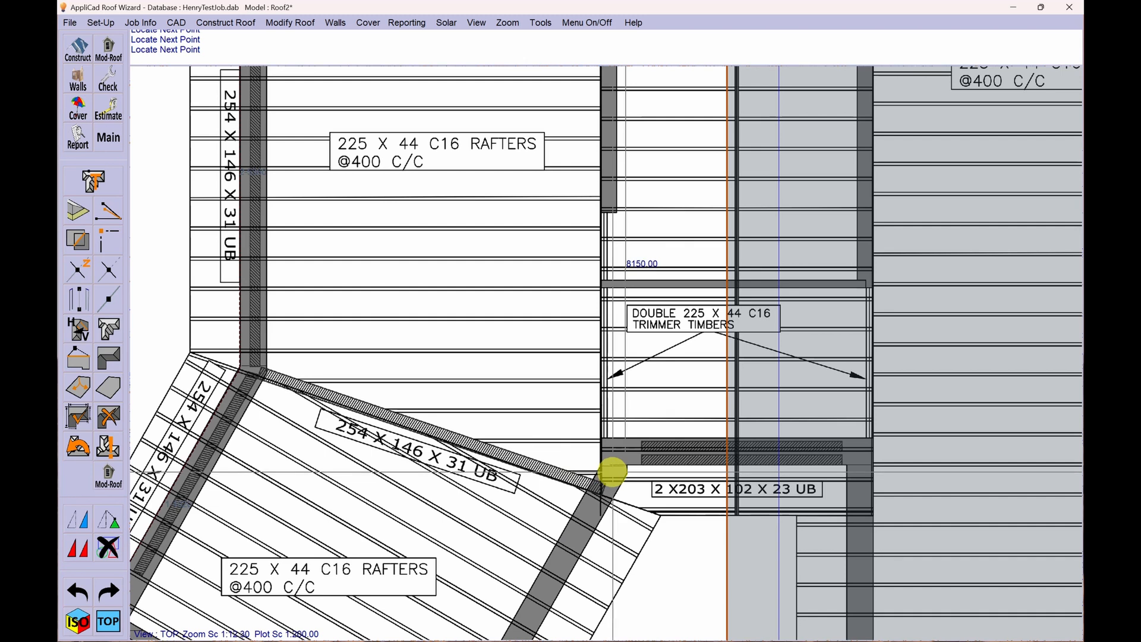
click(619, 474)
scroll(645, 327, down, 1)
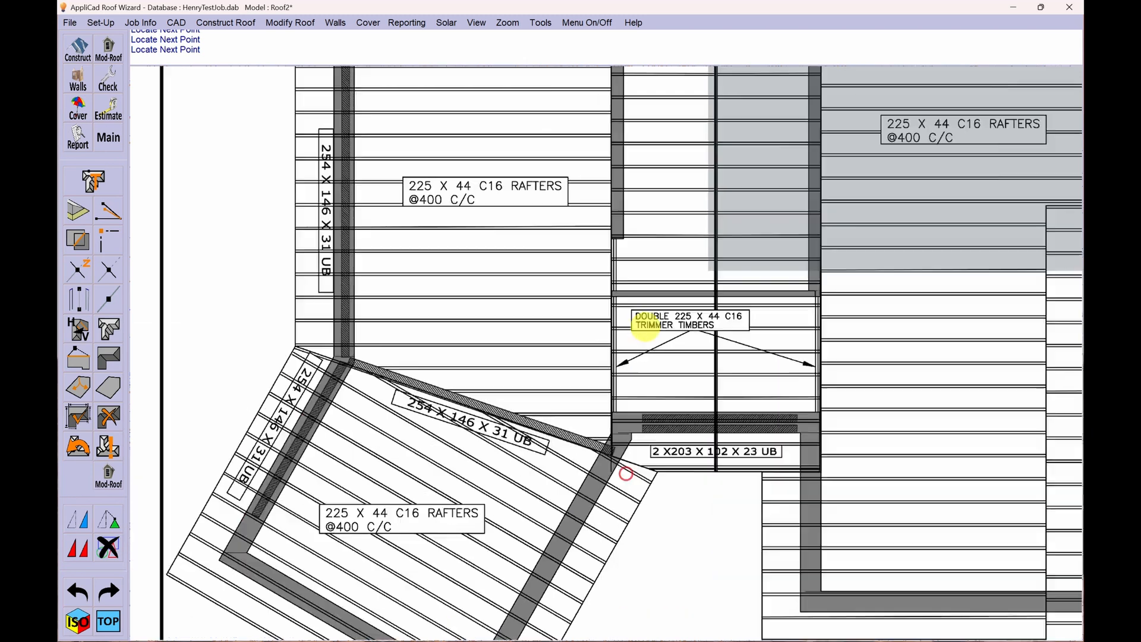
Step: Trace the lower section's right wall about 5410 mm to its bottom corner and close the wing's outline straight
scroll(645, 326, down, 2)
scroll(550, 540, up, 3)
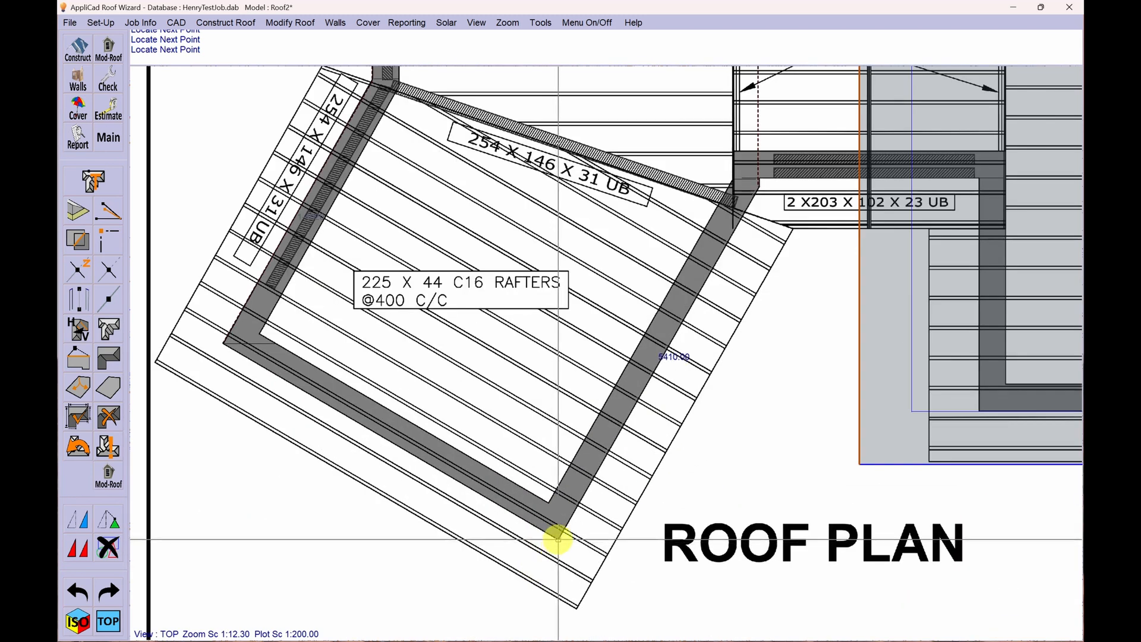
click(558, 539)
right_click(612, 208)
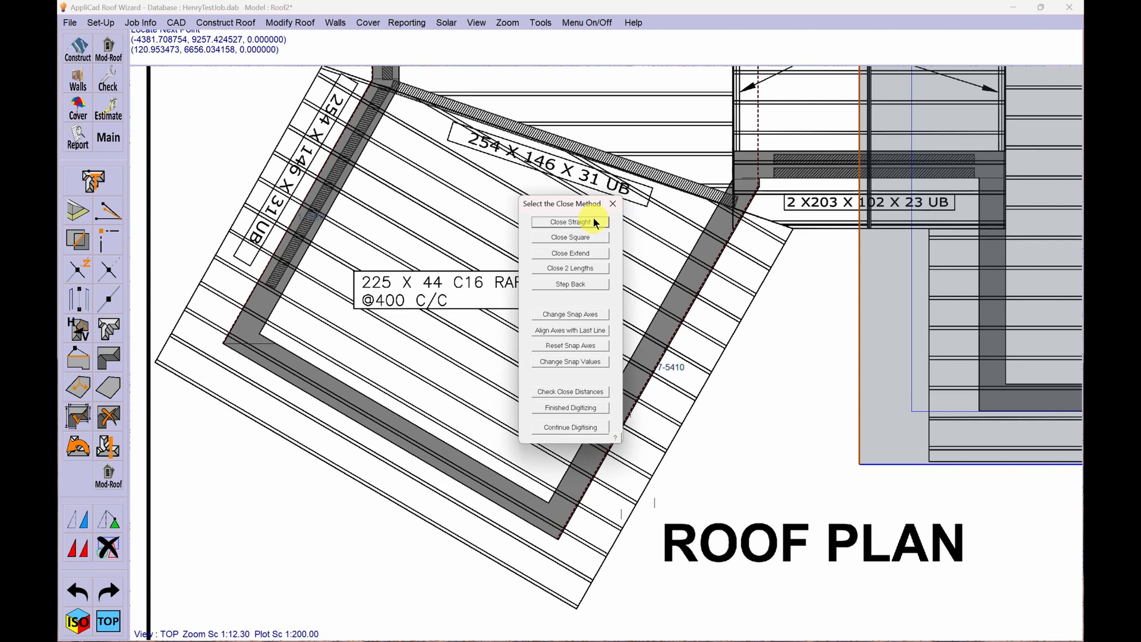
click(593, 223)
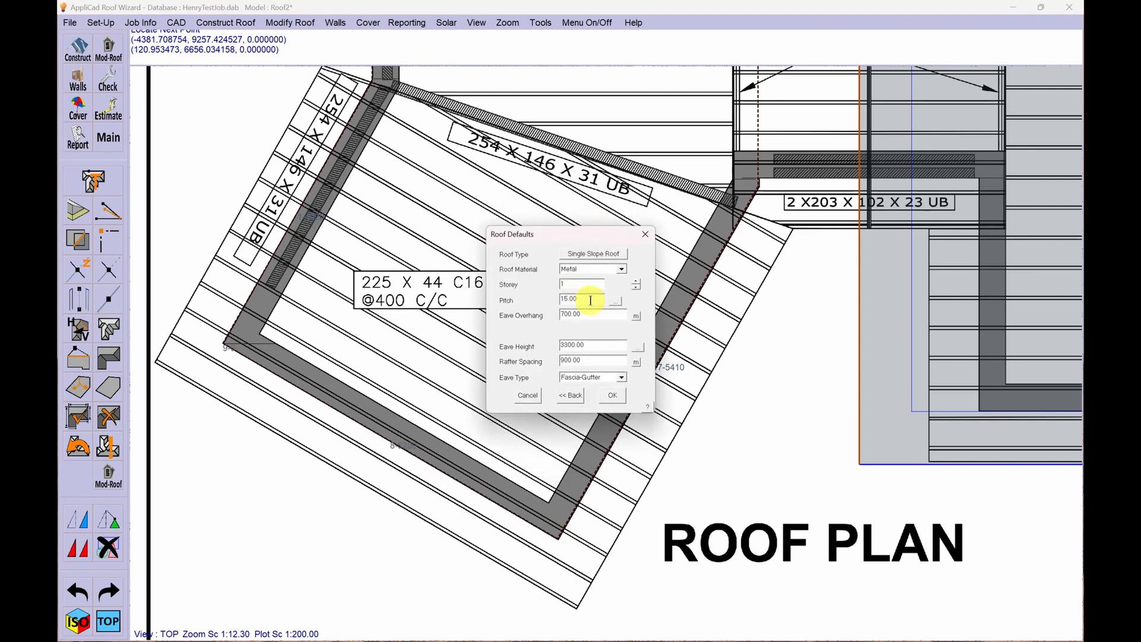
Step: Measure the wing's left overhang on the plan, and accept the single slope roof defaults with a 700 mm eave overhang
click(634, 318)
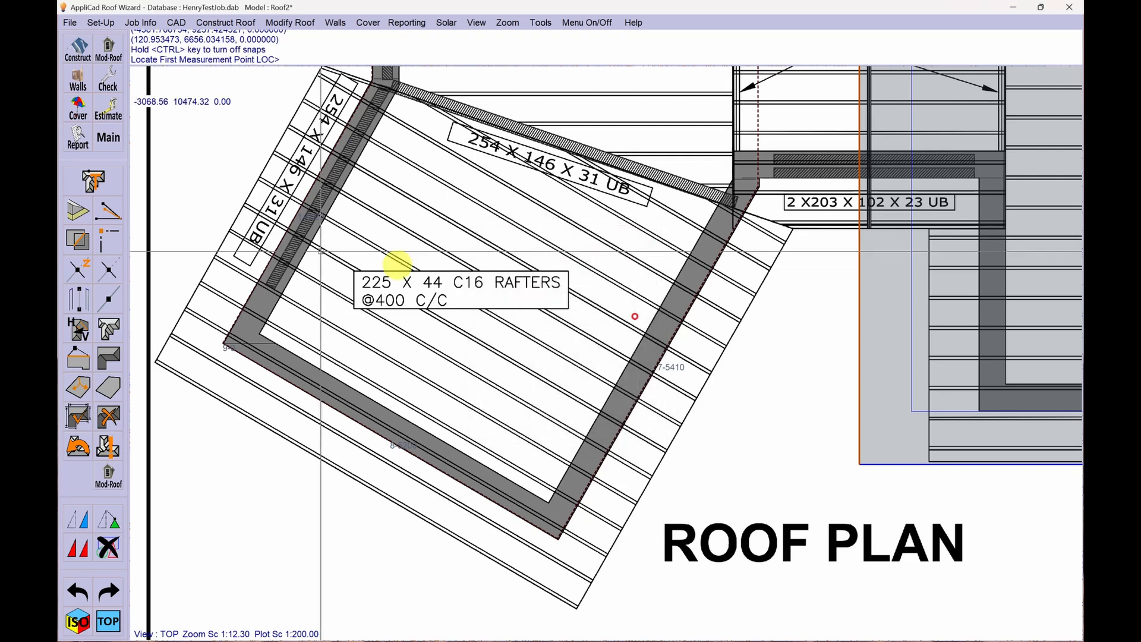
click(264, 270)
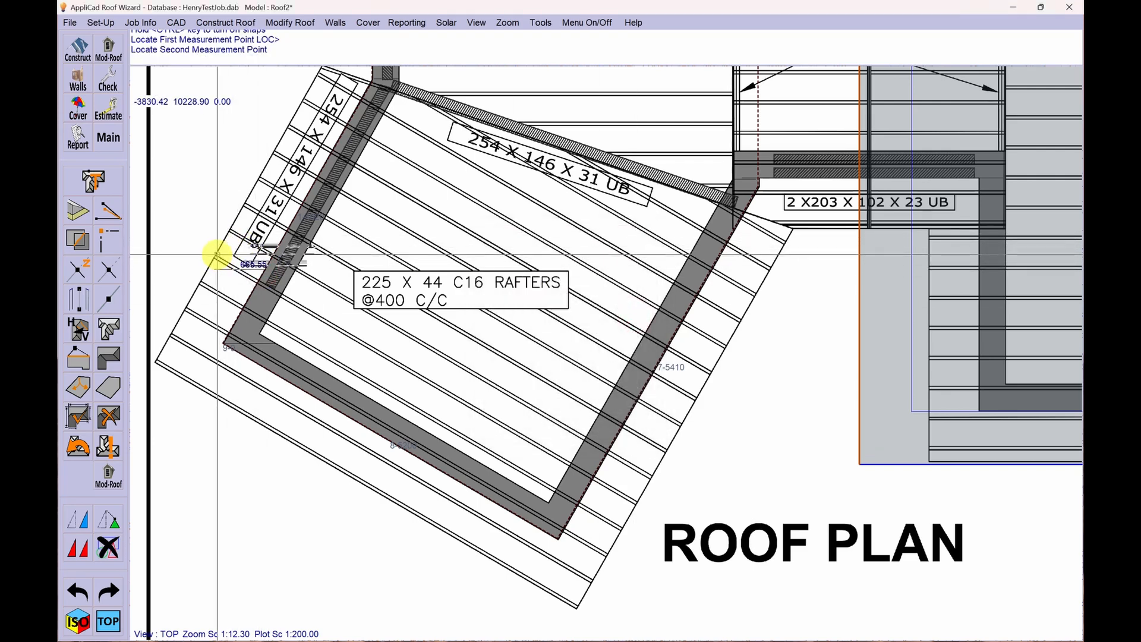
click(217, 251)
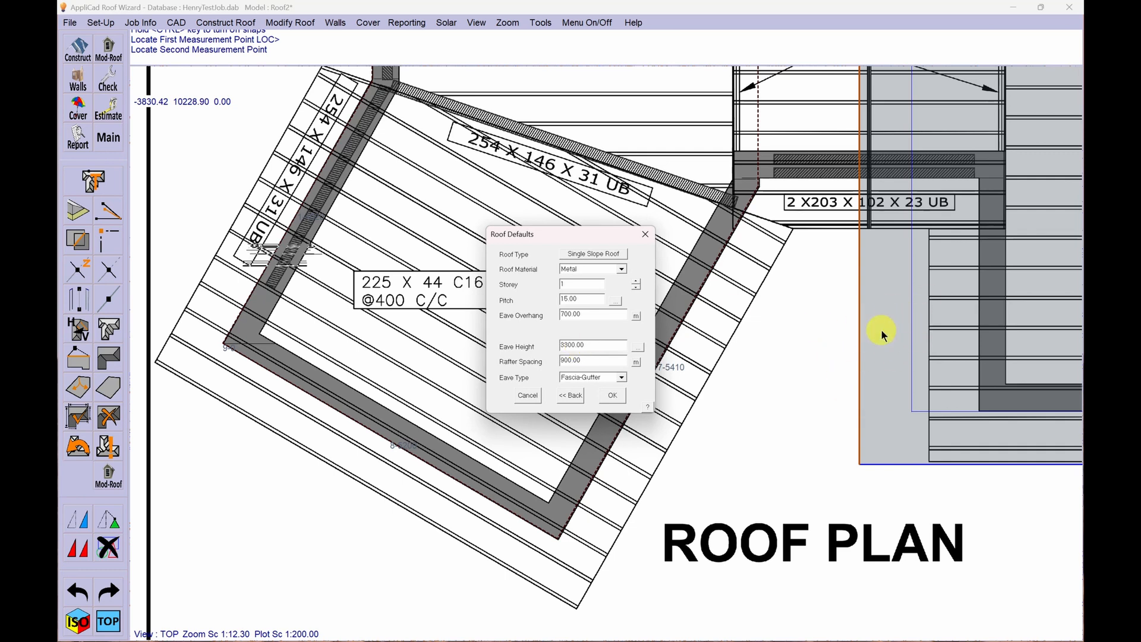
scroll(357, 253, down, 3)
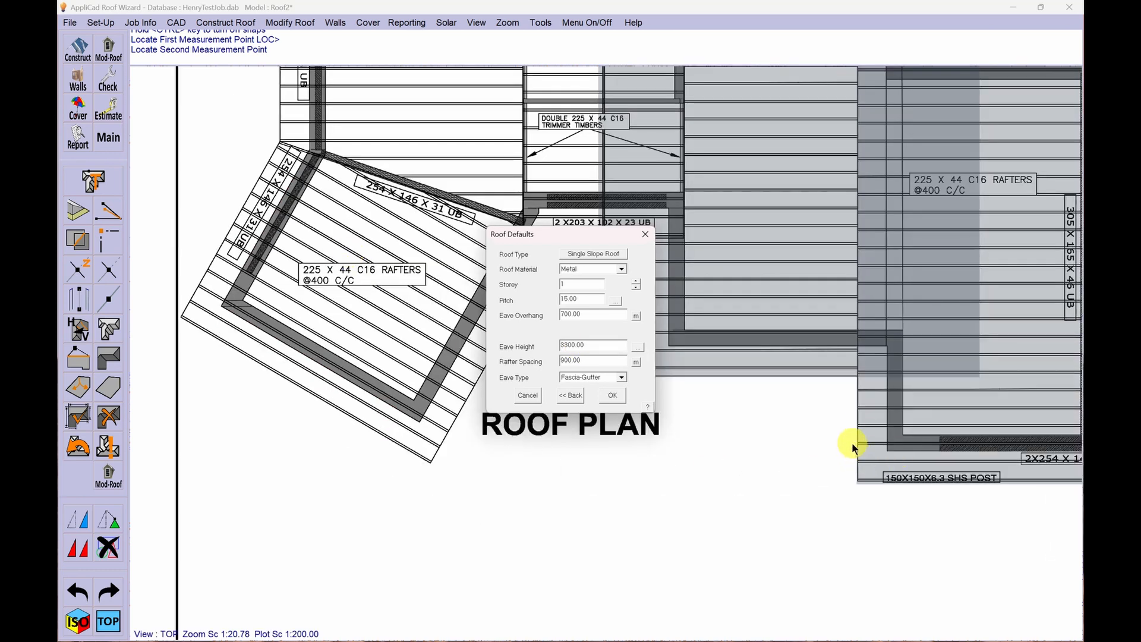
click(613, 395)
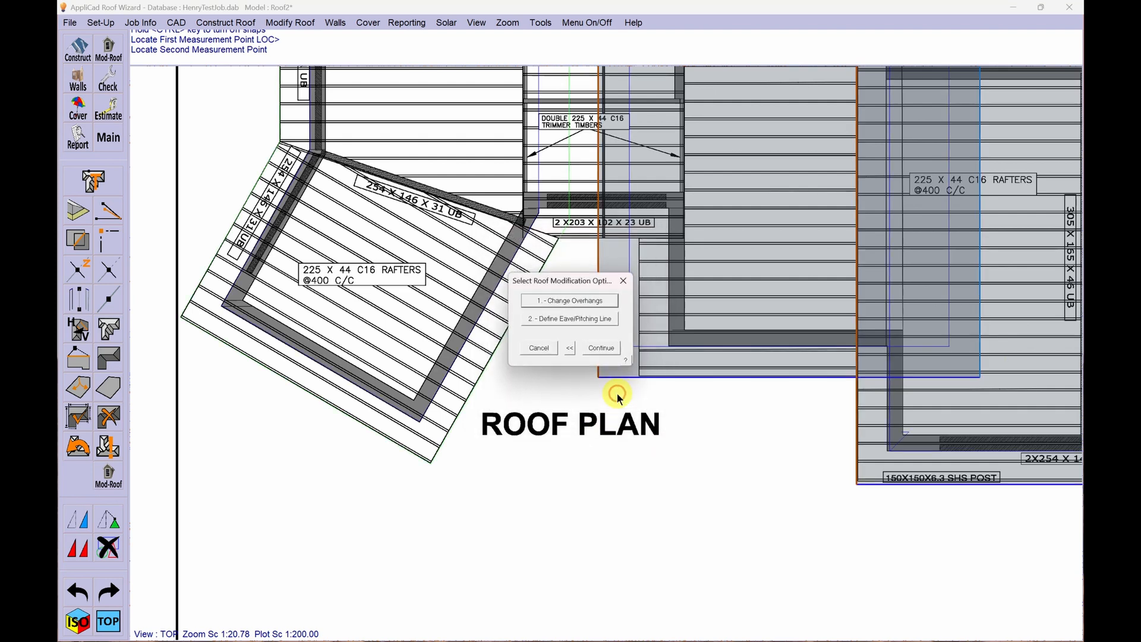
Step: Pitch the wing's roof up from the lower angled section's left eave line and generate the single slope roof
click(606, 347)
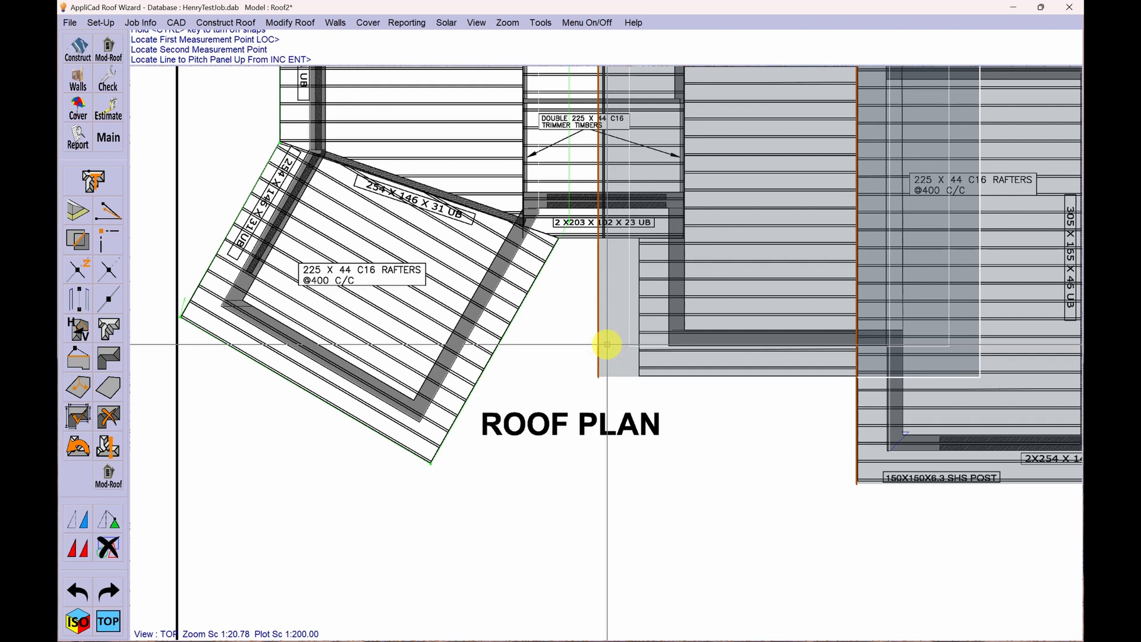
click(262, 170)
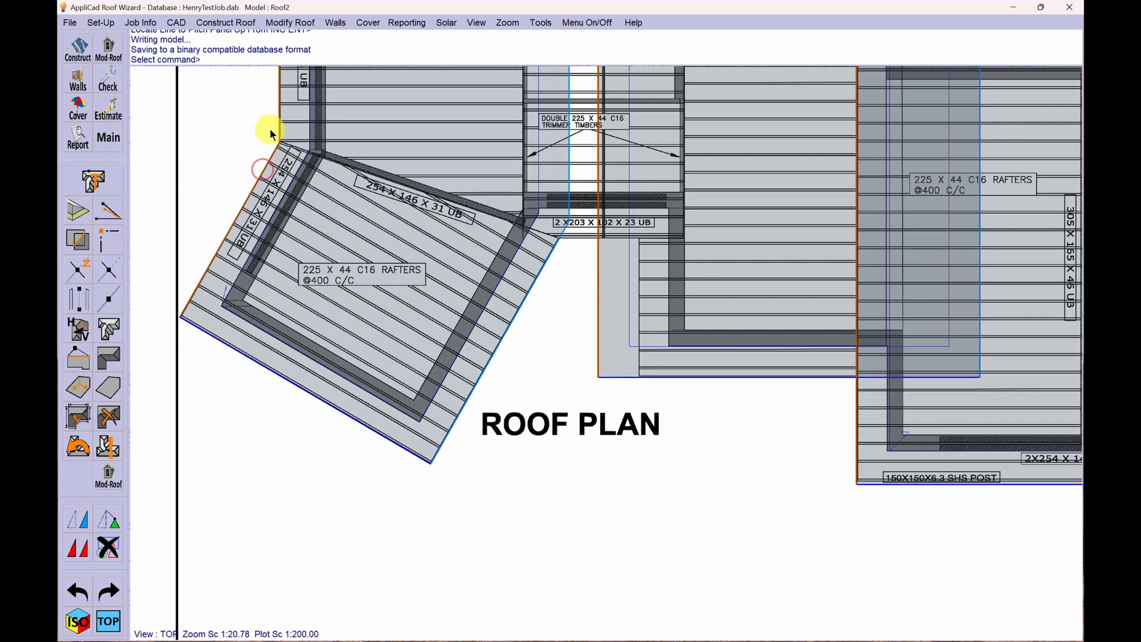
scroll(404, 466, down, 5)
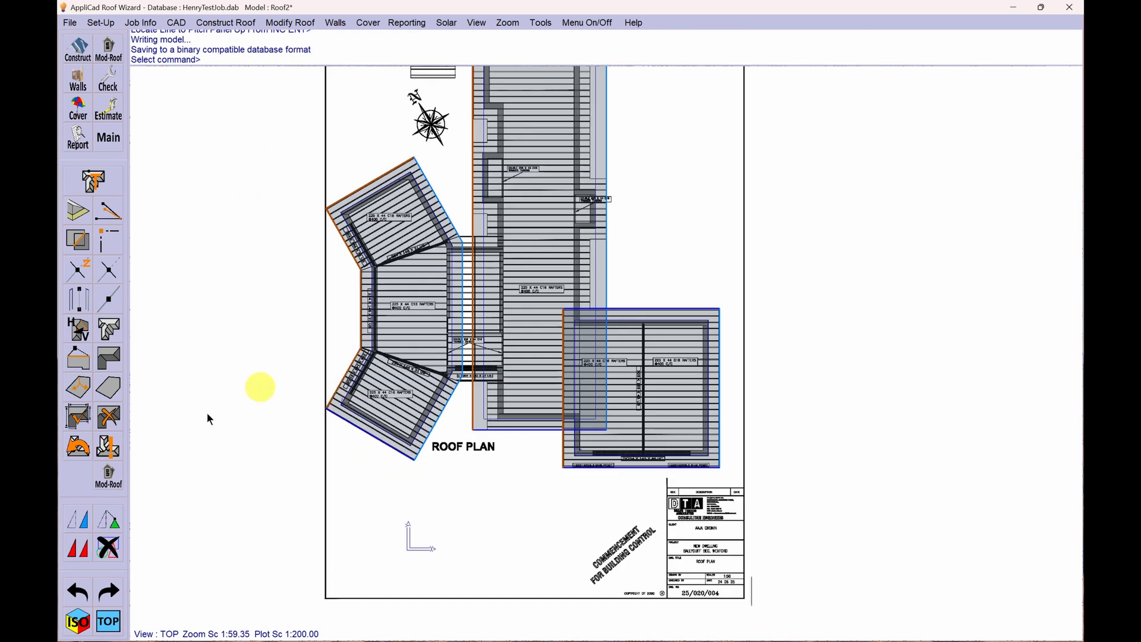
Step: Inspect the generated roofs in isometric view and return to the top view
click(77, 621)
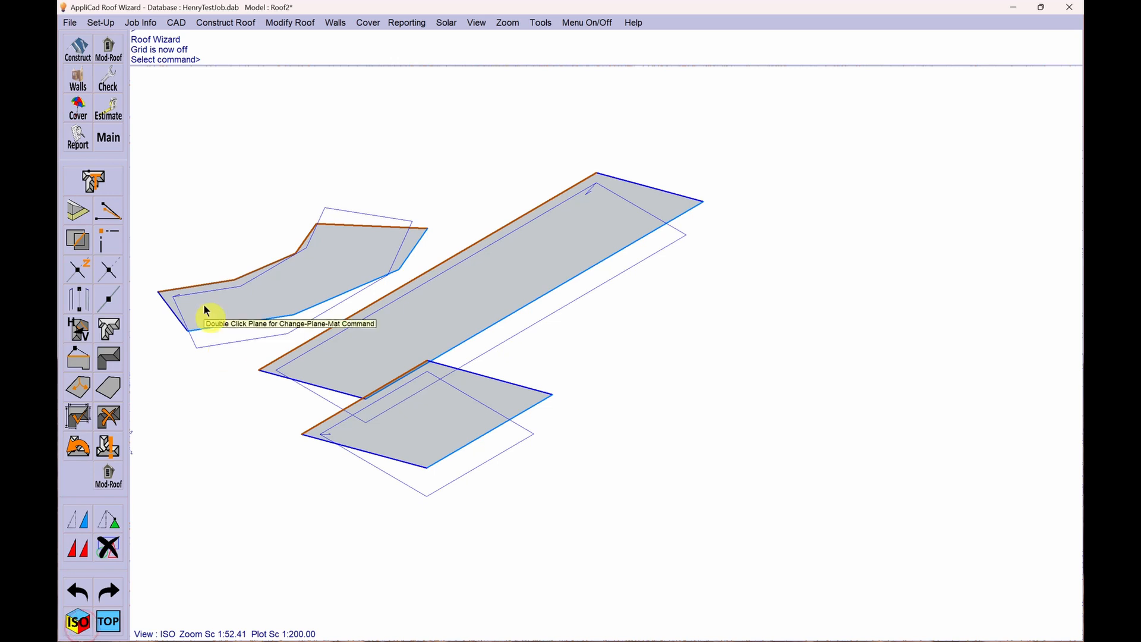
scroll(687, 378, down, 1)
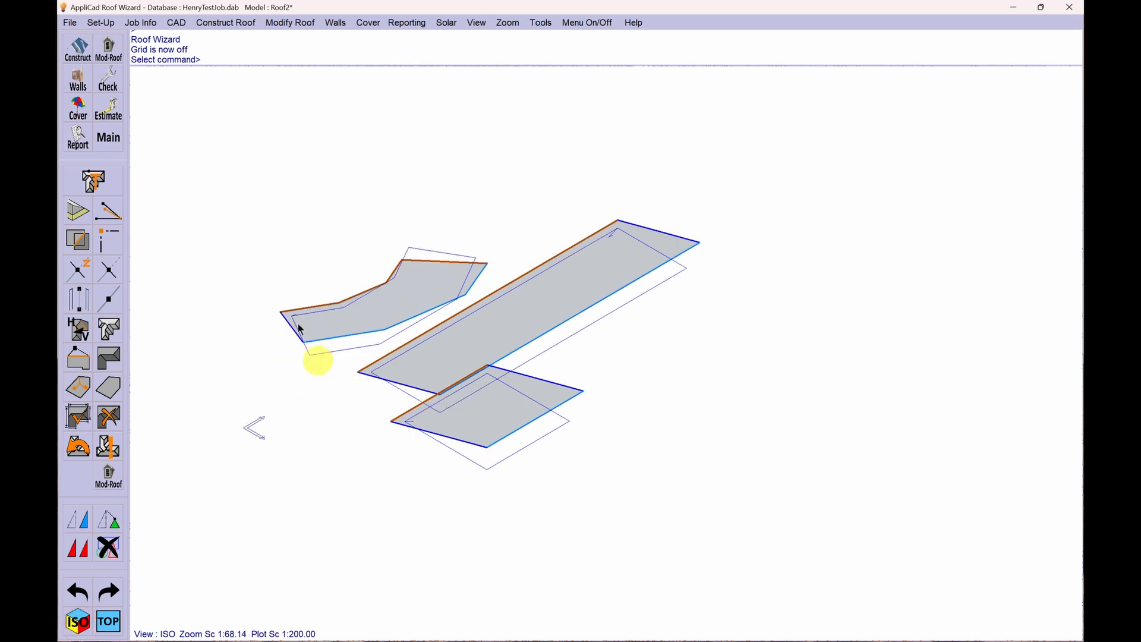
click(108, 621)
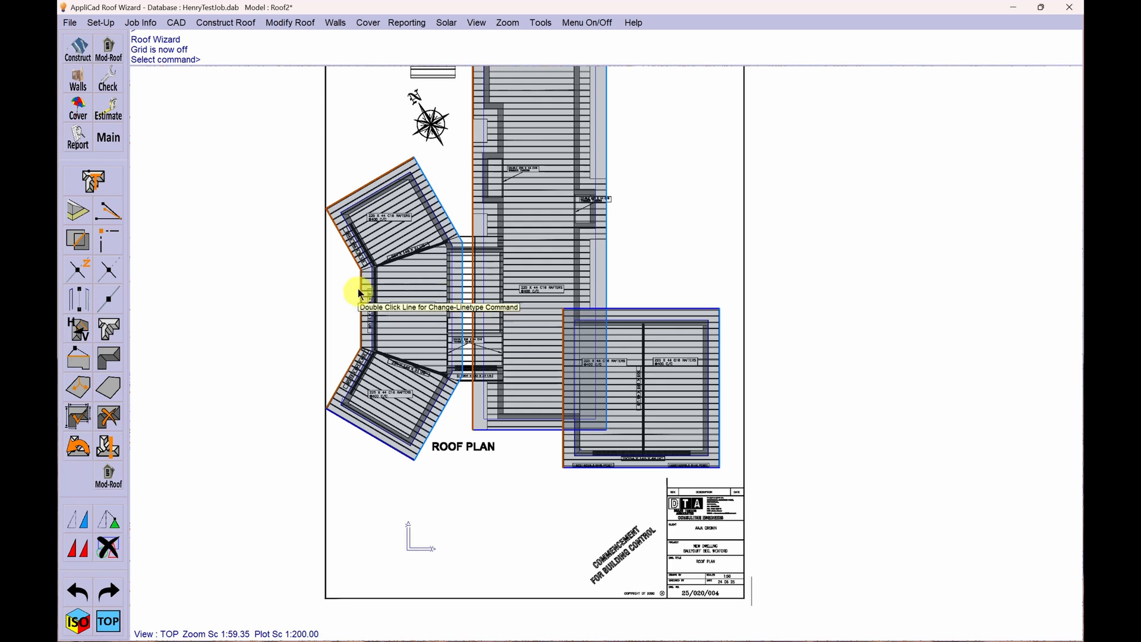
Step: Undo the left wing's single slope roof
click(332, 376)
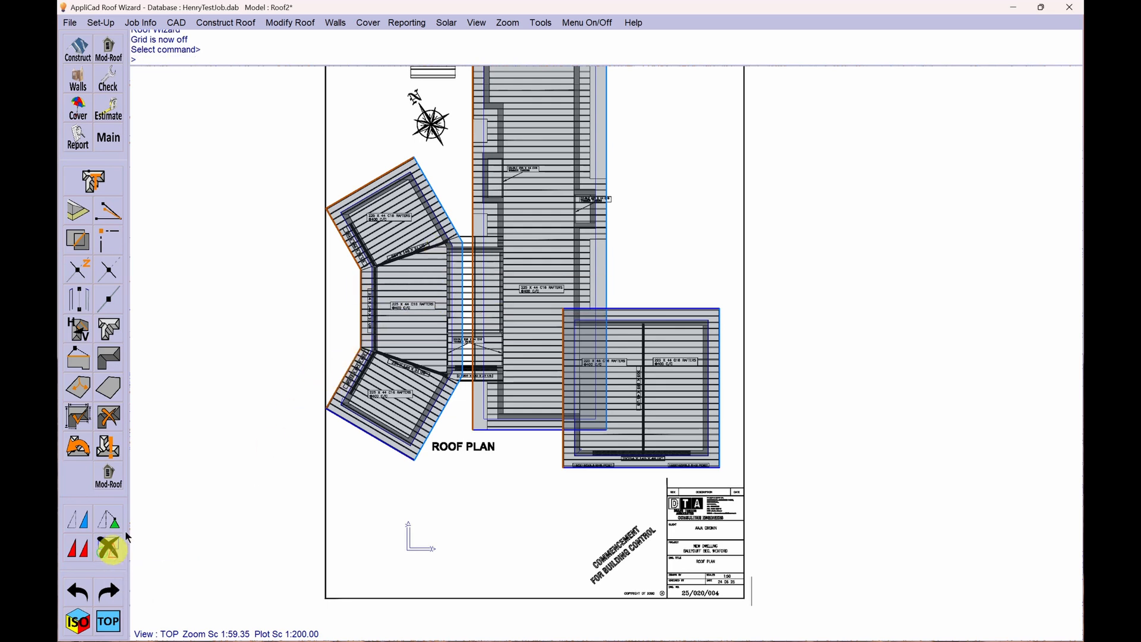
click(112, 549)
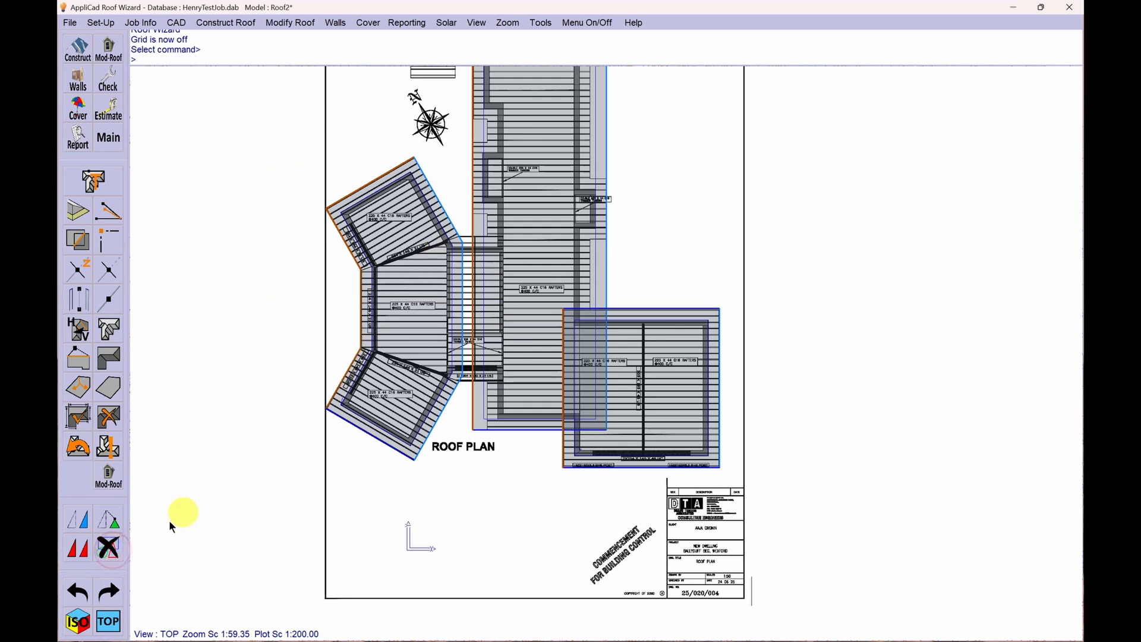
click(81, 592)
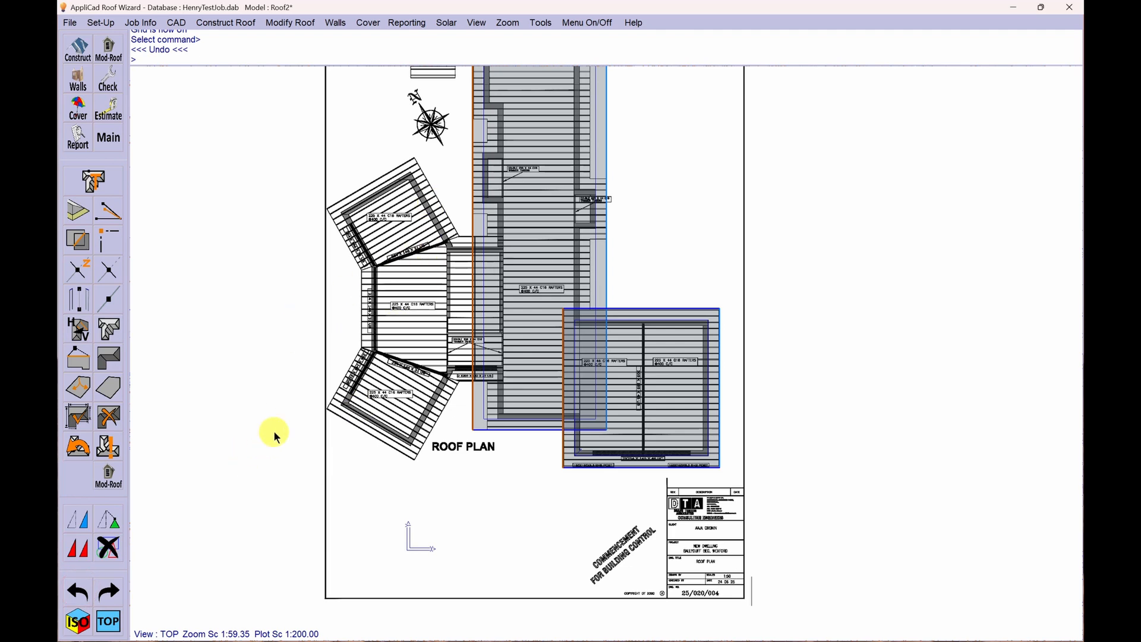
Step: Recall the most recently saved job outline for the left wing and keep it without changes
click(79, 450)
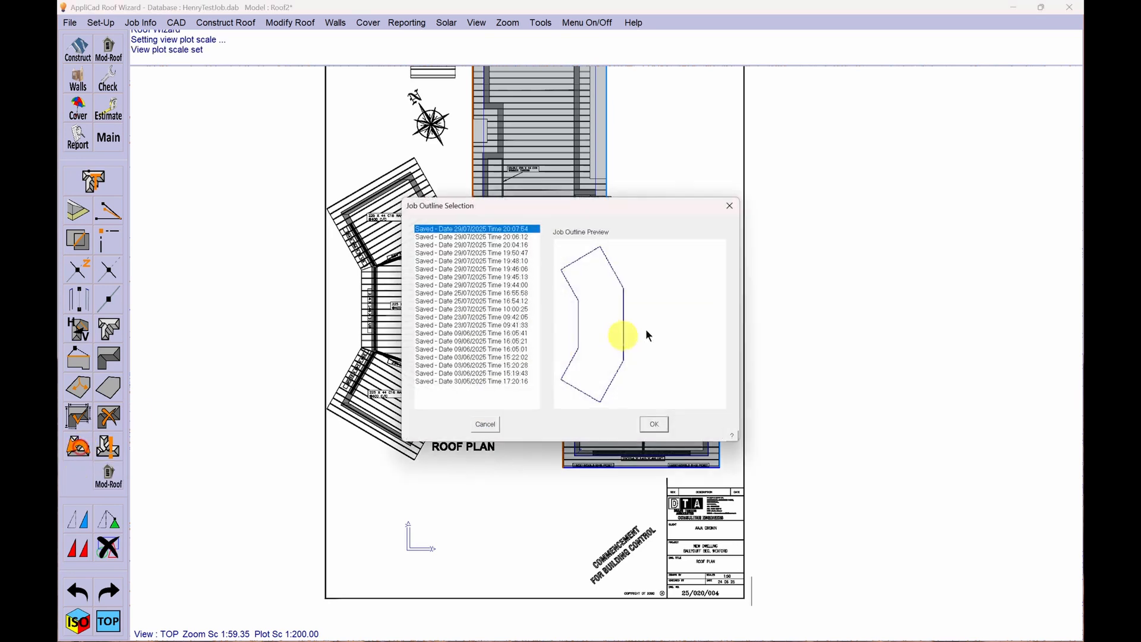
click(654, 424)
click(571, 340)
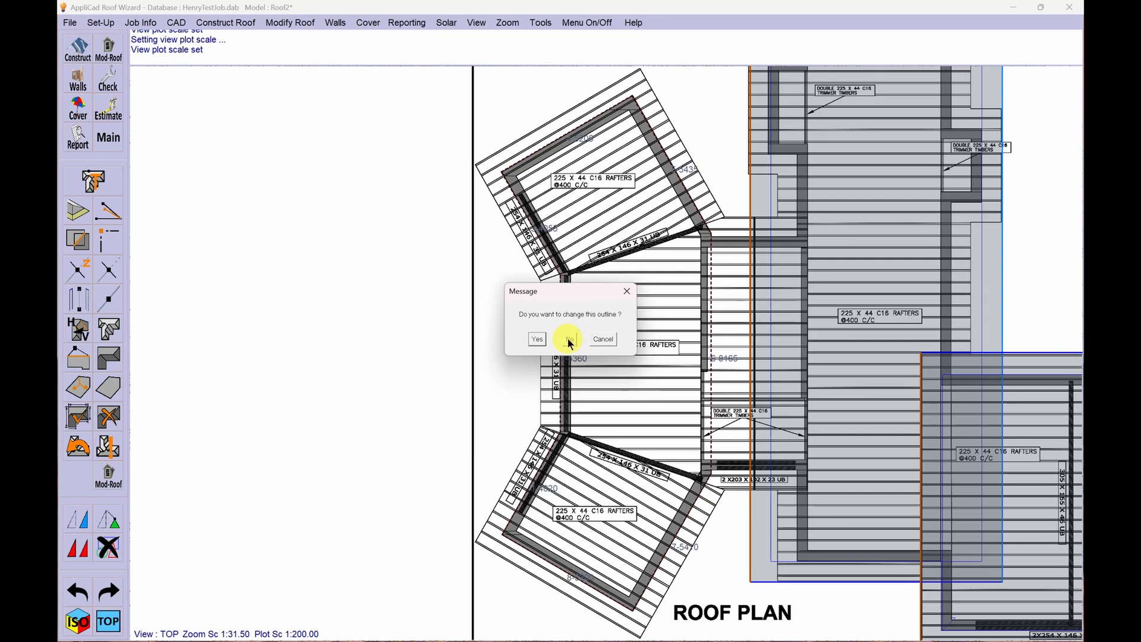
click(568, 340)
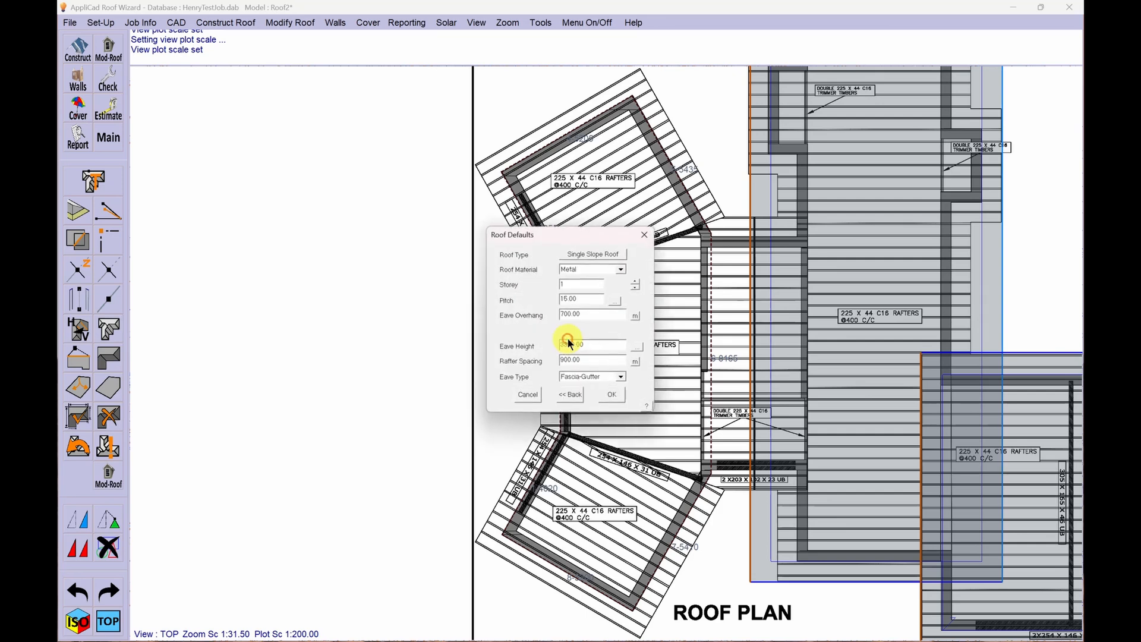
Step: Change the left wing's roof type to Pitched Roof and accept the roof defaults
click(587, 249)
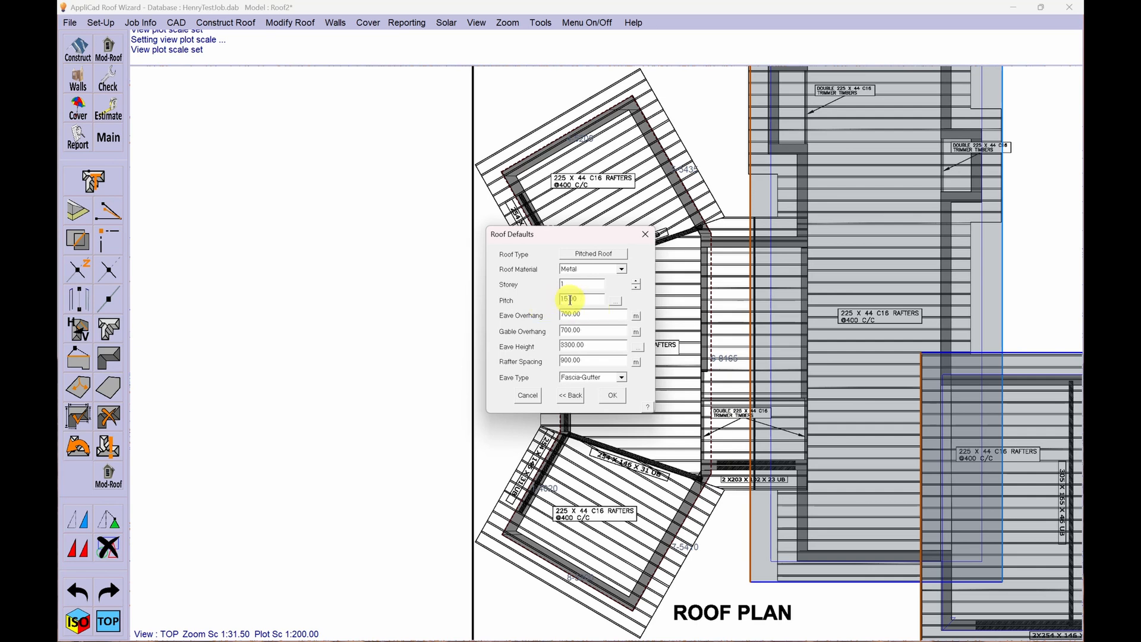
click(613, 396)
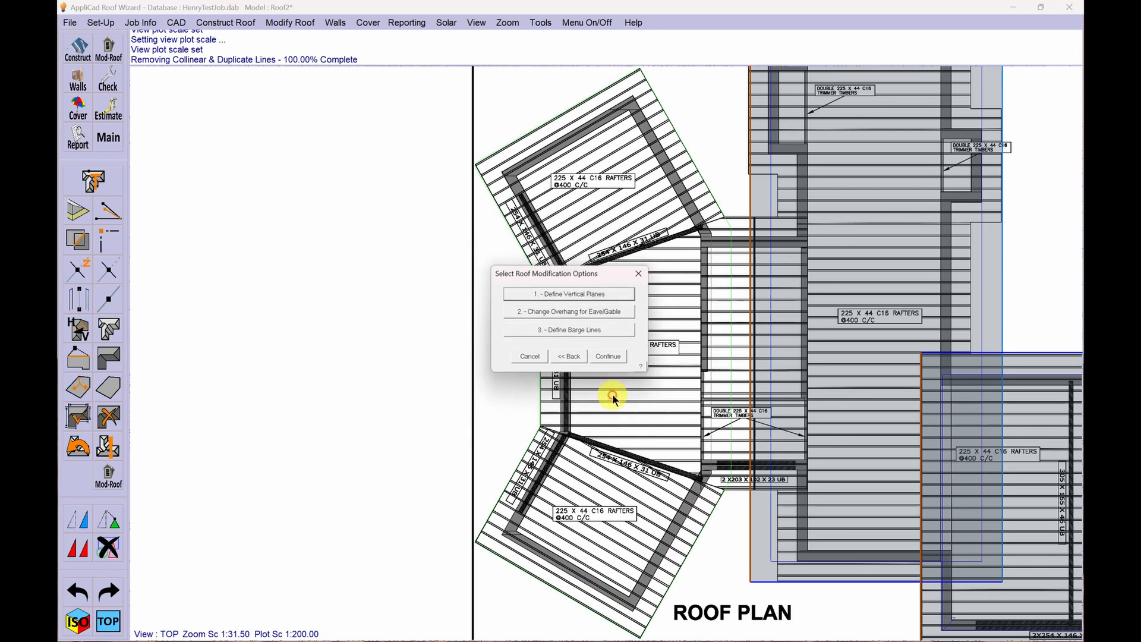
Step: Define the left wing's two end walls and three walls facing the main block as vertical planes, and generate its pitched roof
click(571, 294)
click(578, 125)
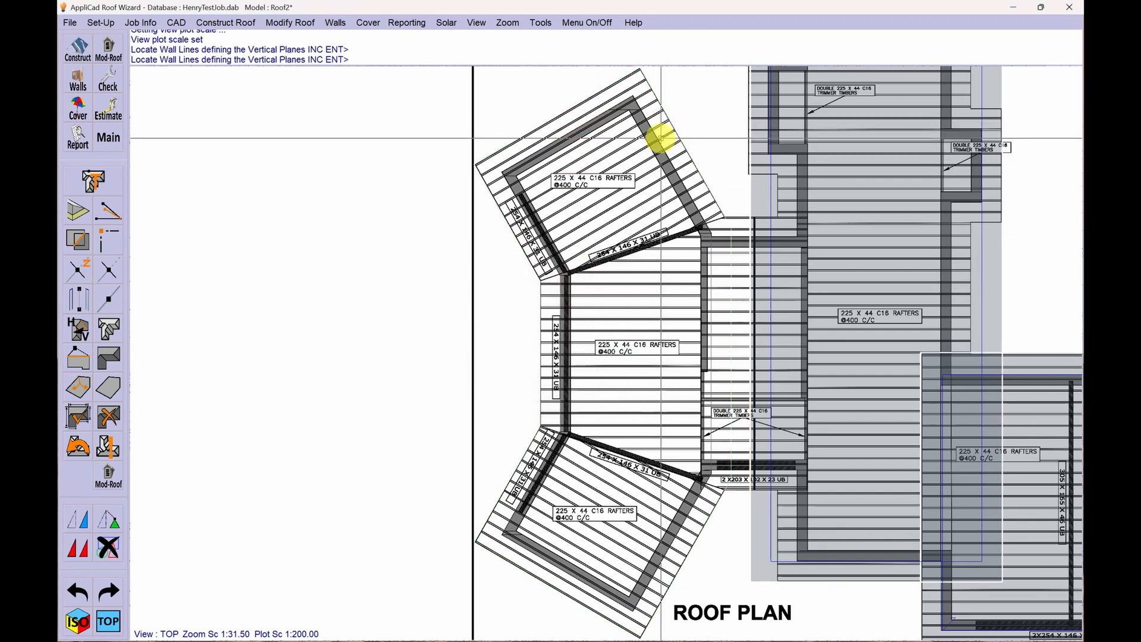
click(661, 141)
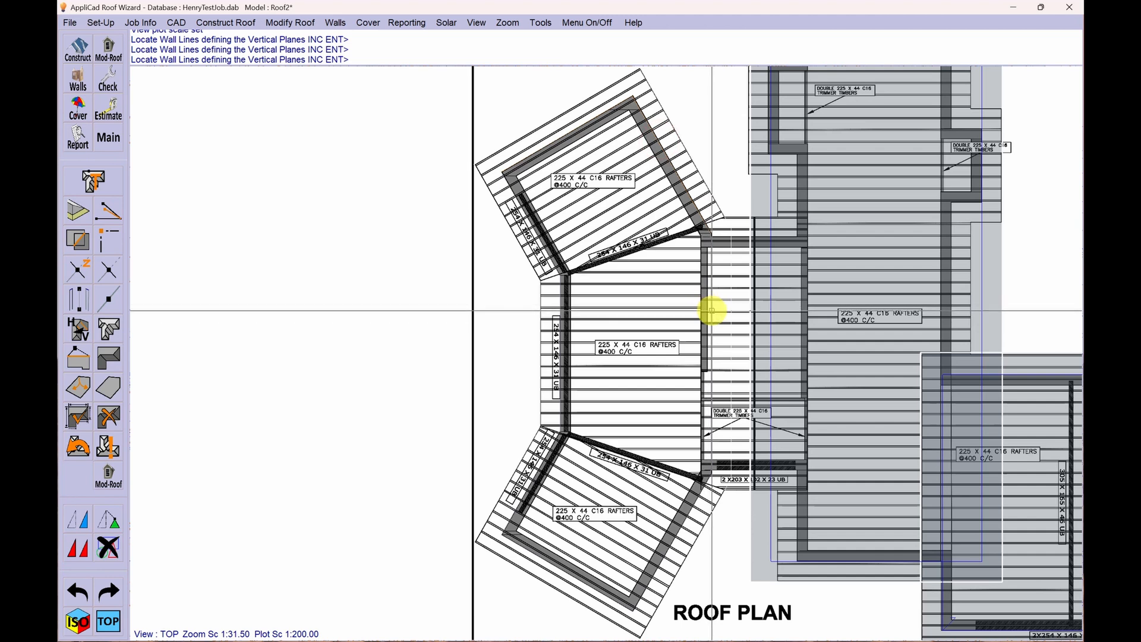
click(712, 310)
click(687, 527)
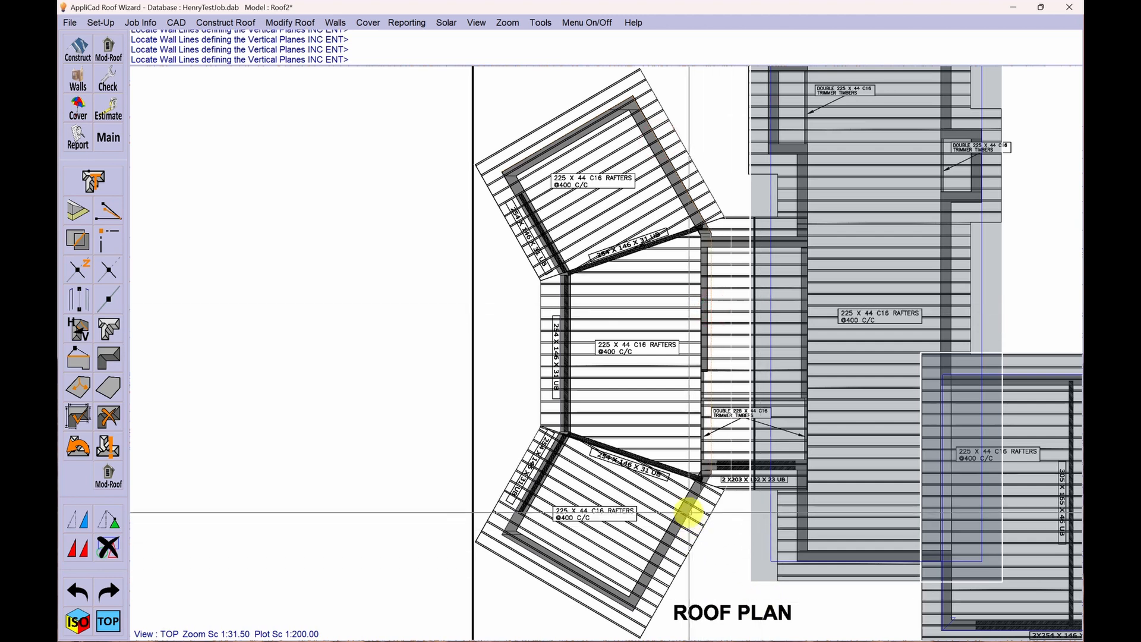
click(564, 573)
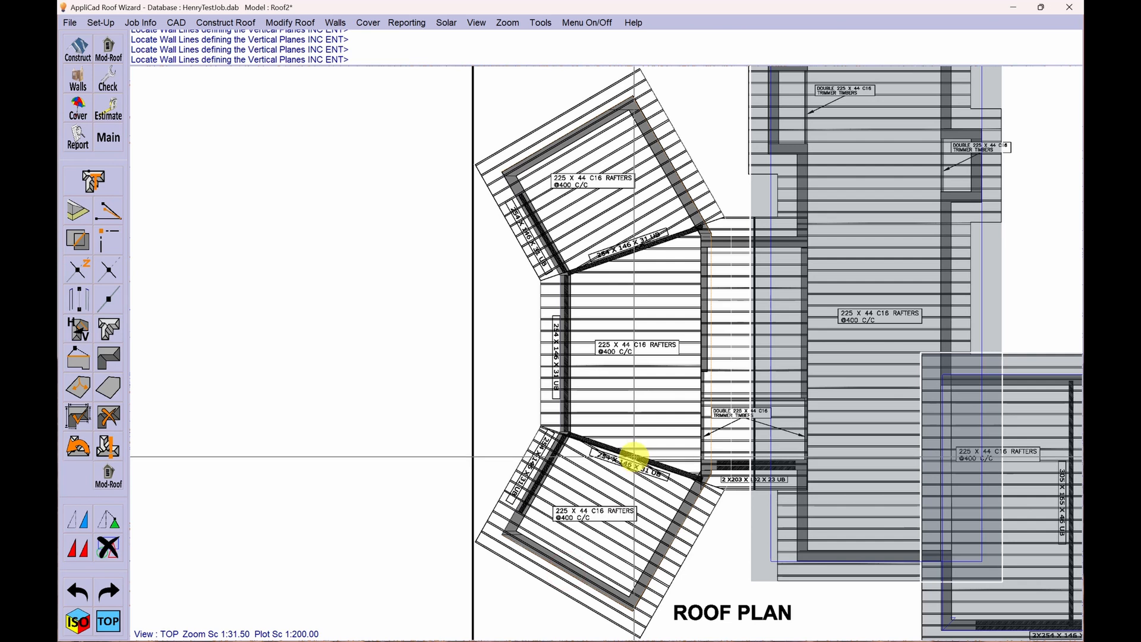
right_click(636, 444)
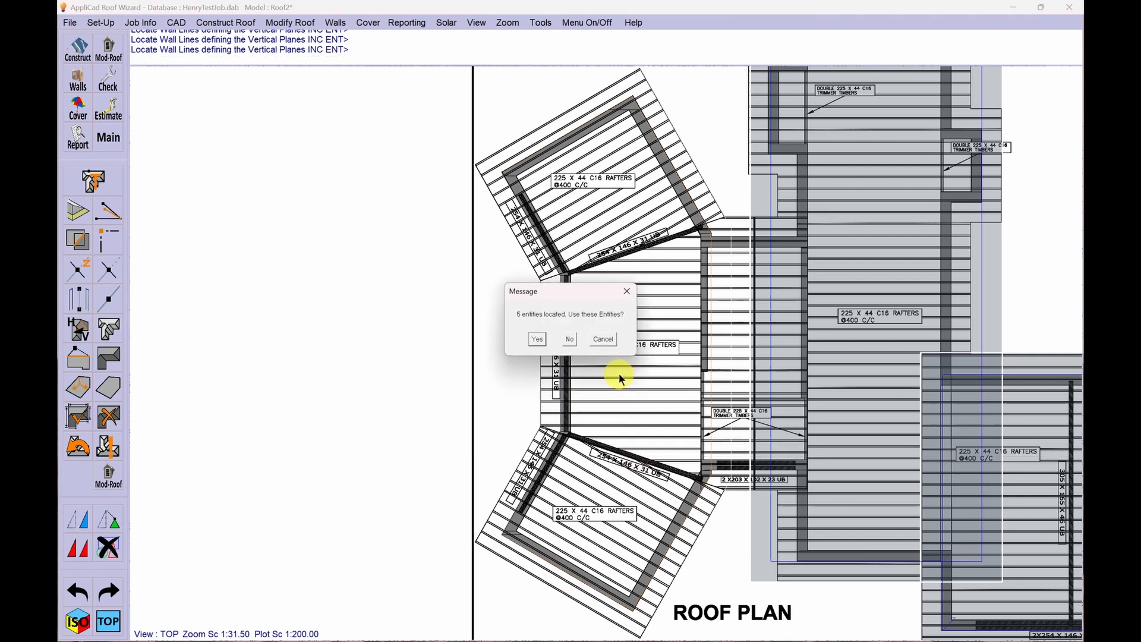
click(537, 340)
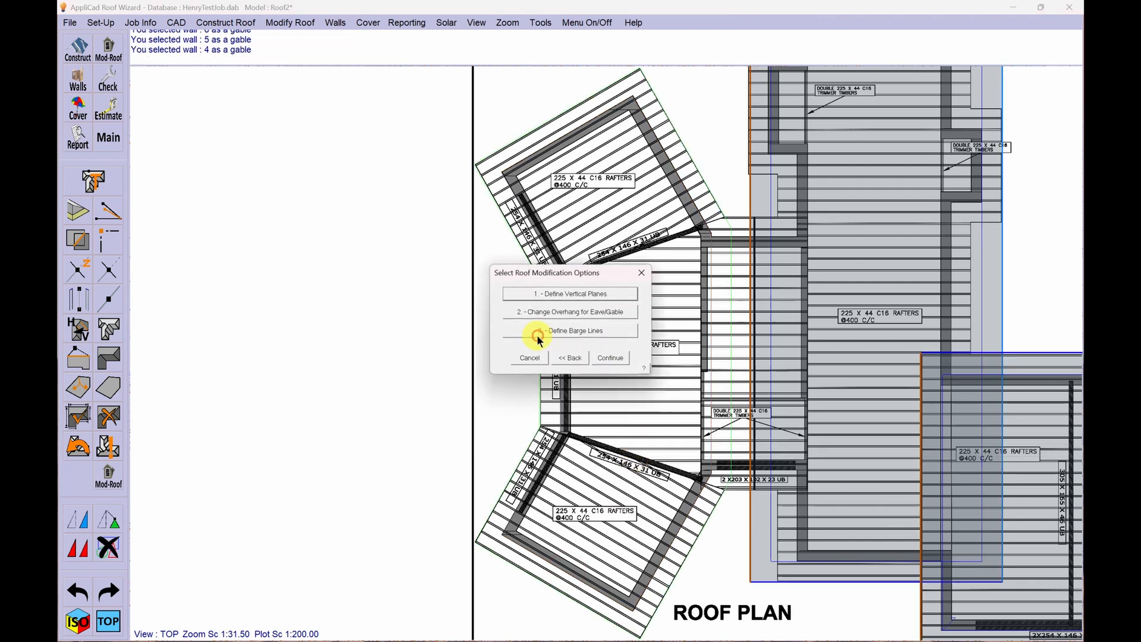
click(613, 357)
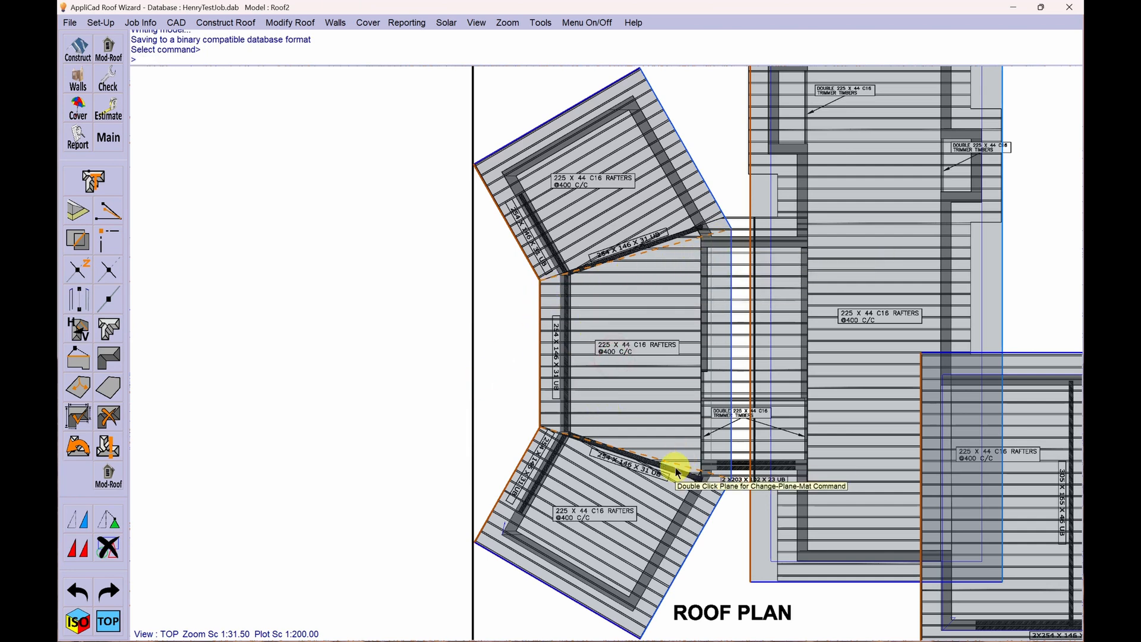
Step: Inspect the left wing's pitched roof in isometric view and return to the top view of the plan
scroll(280, 276, down, 1)
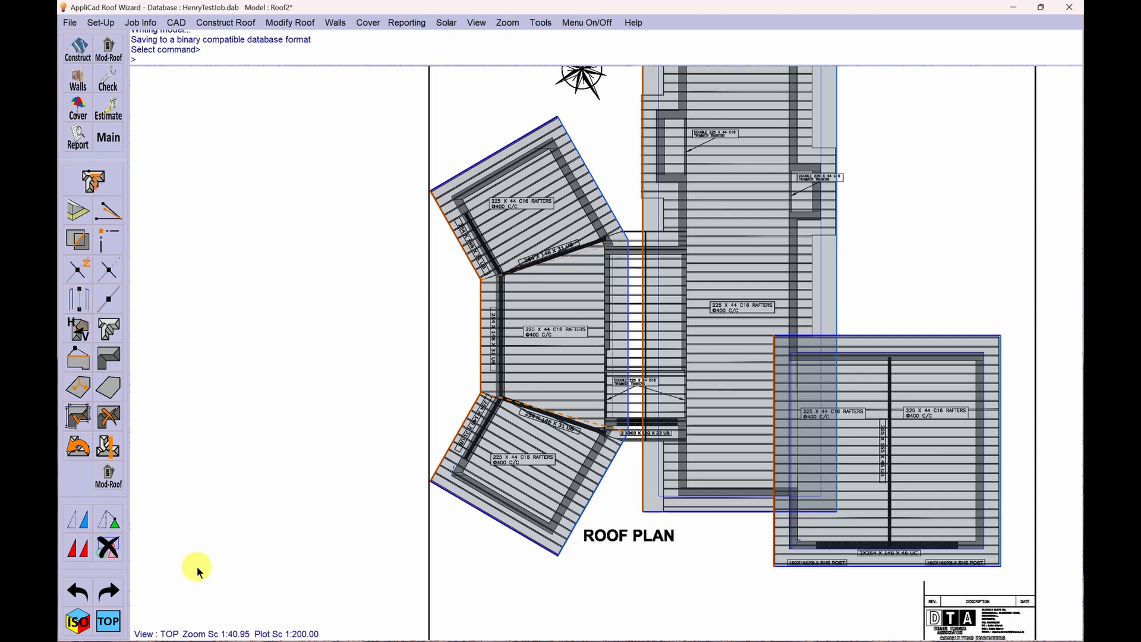
click(89, 618)
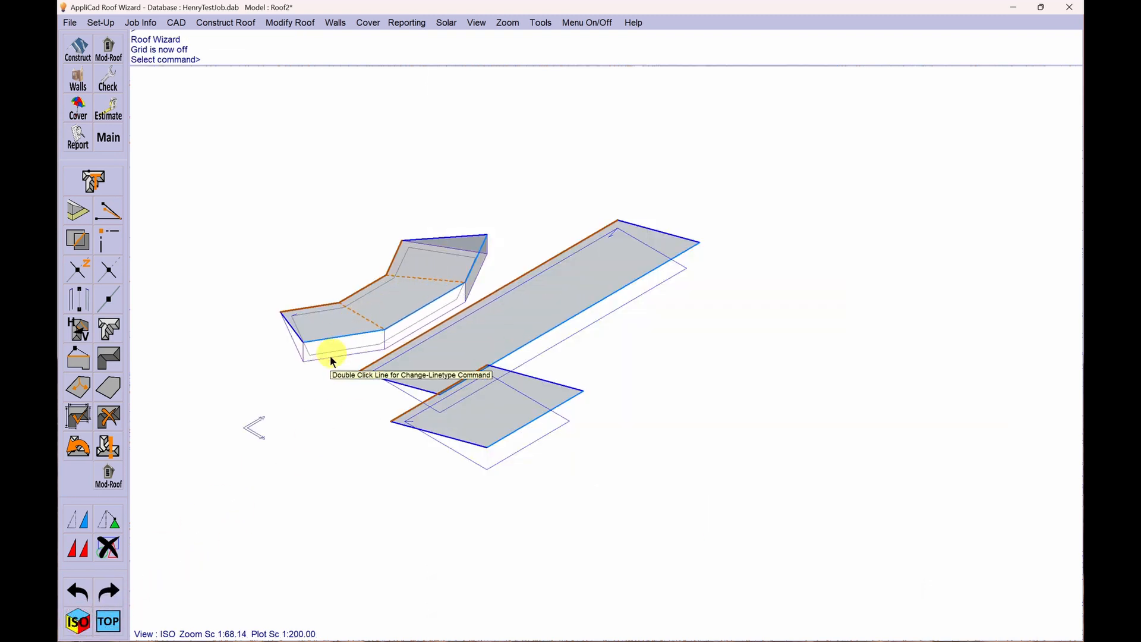
click(107, 621)
scroll(252, 255, down, 1)
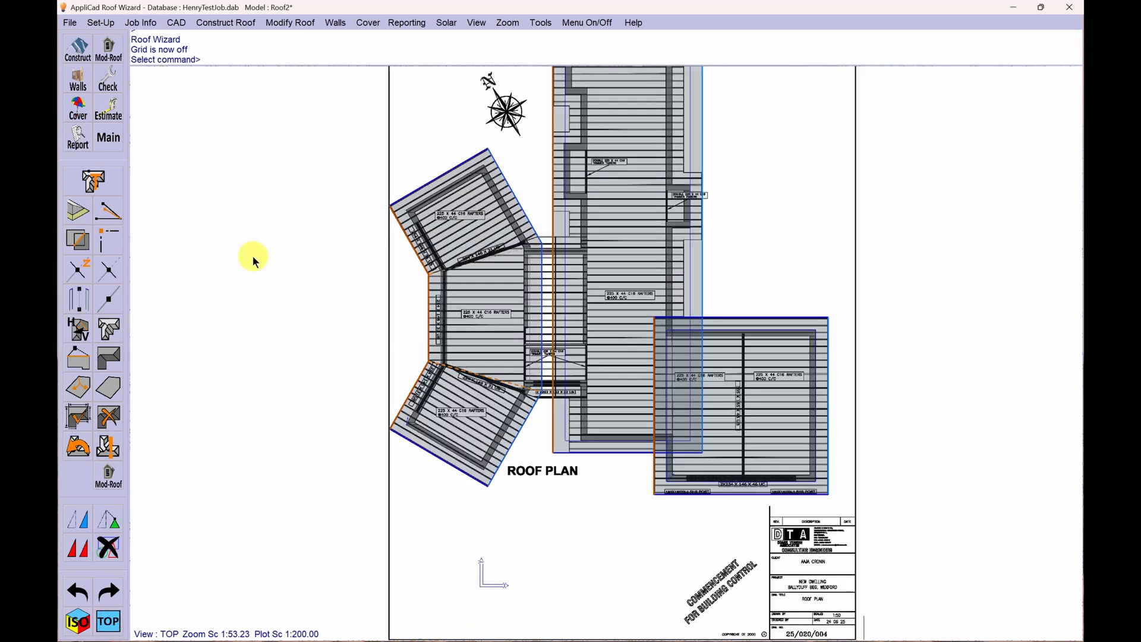
scroll(255, 464, down, 1)
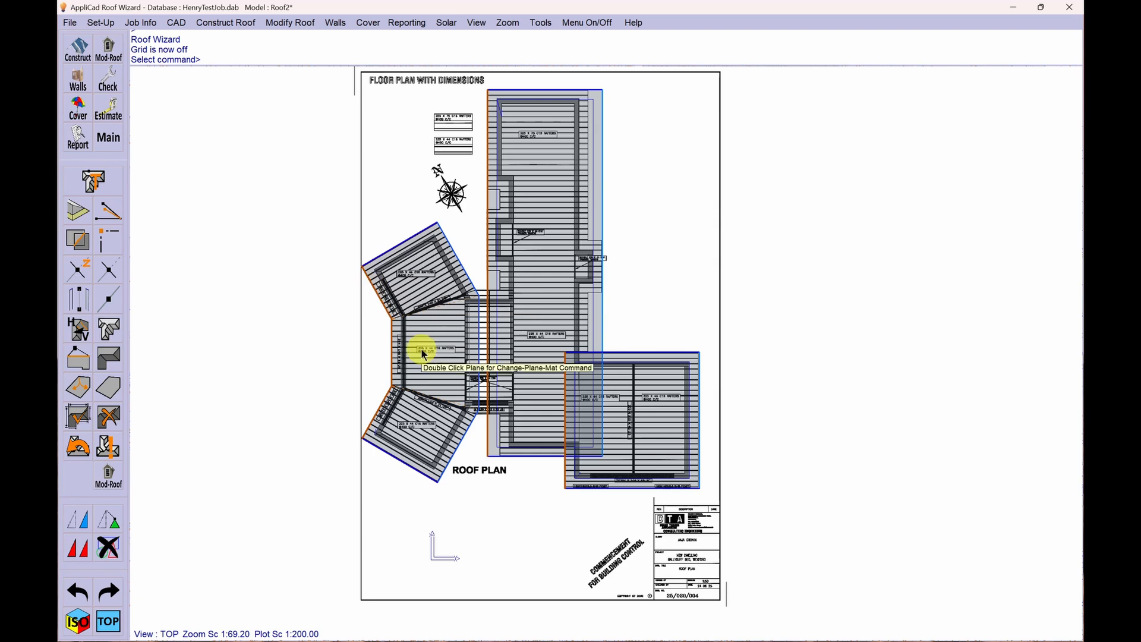
scroll(483, 285, up, 1)
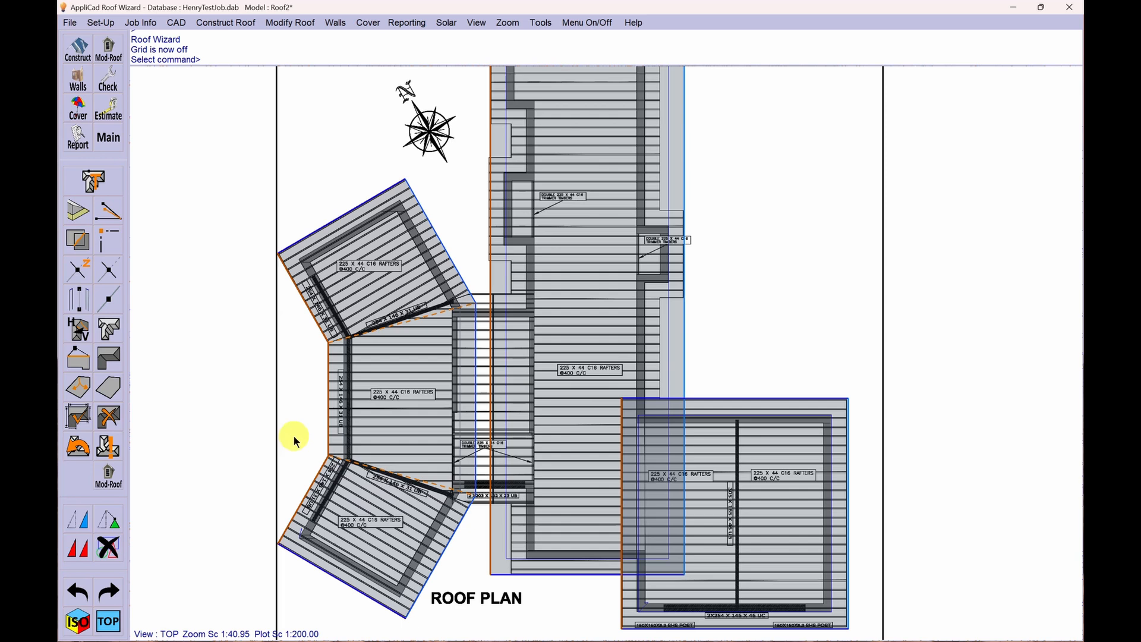
click(250, 389)
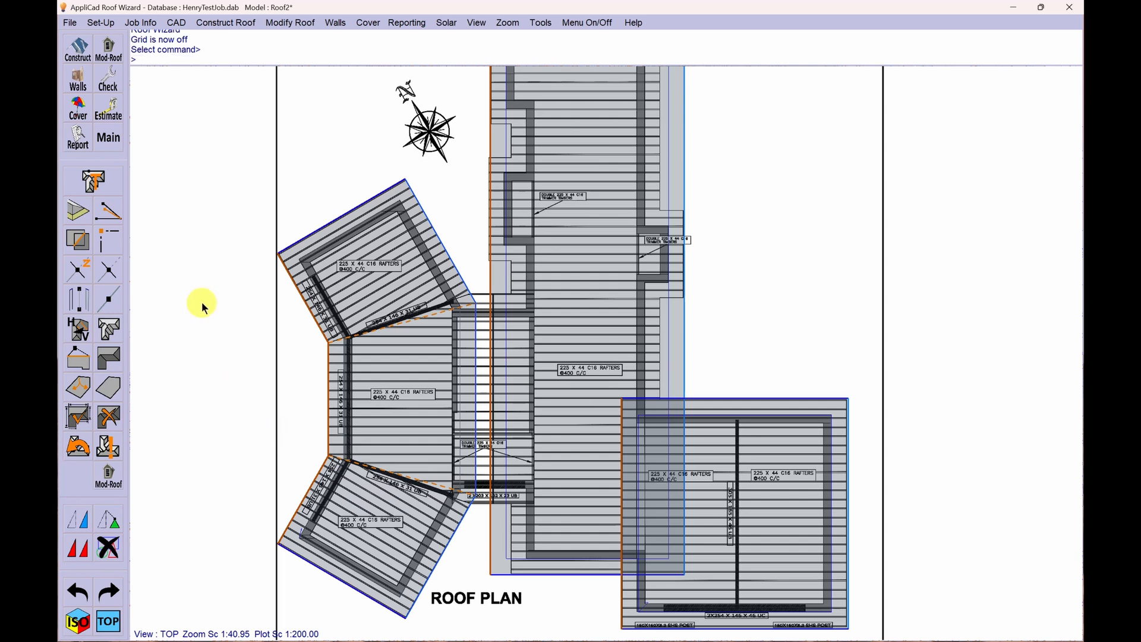
Step: Trace the link block between left wing and main block with line angles snapping to 45, about 3685 by 7970, and close it square
click(91, 183)
click(347, 144)
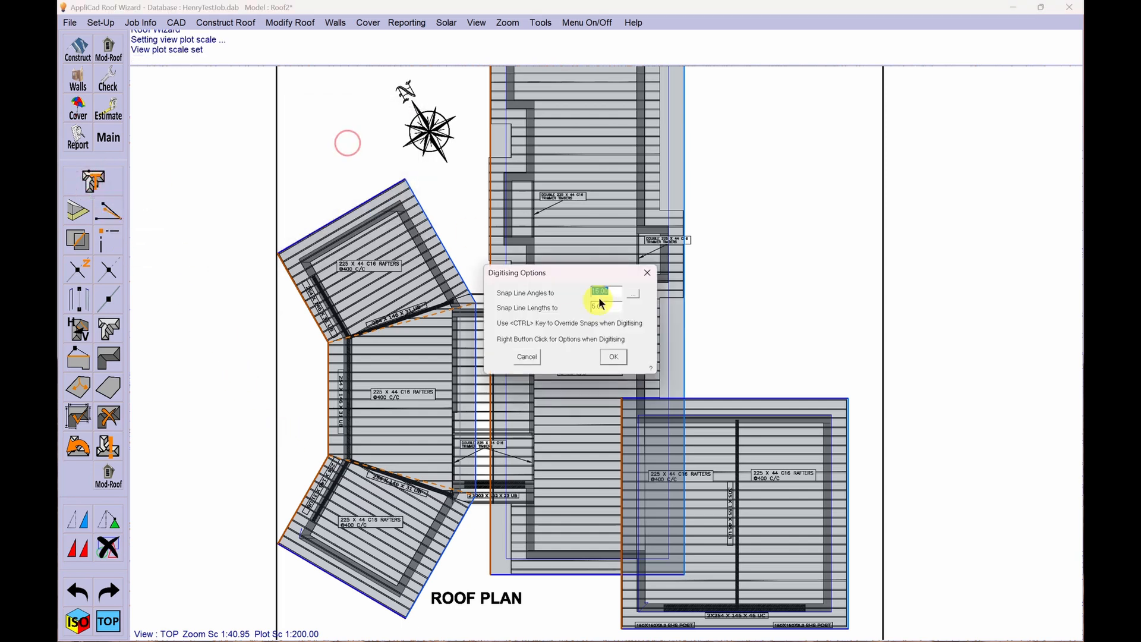
text(45)
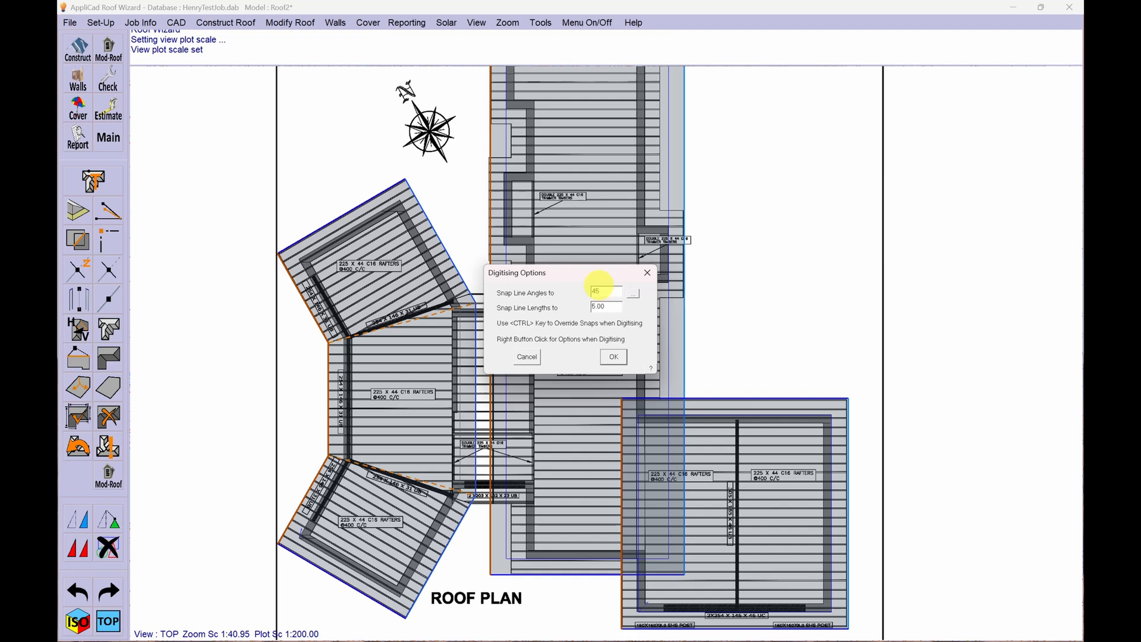
click(612, 357)
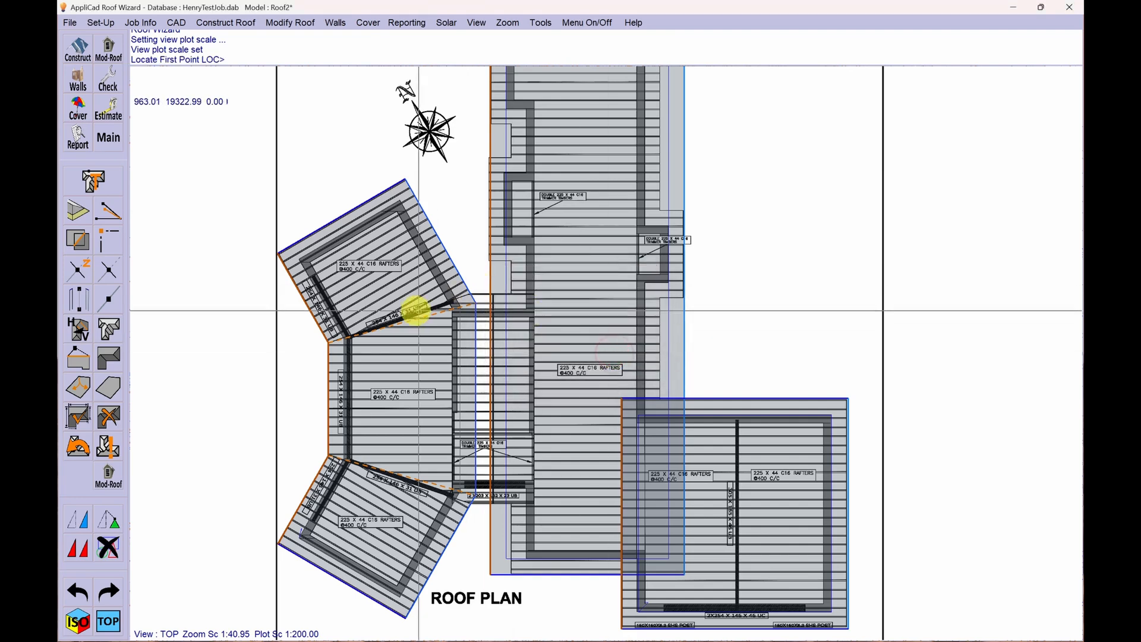
scroll(416, 311, up, 4)
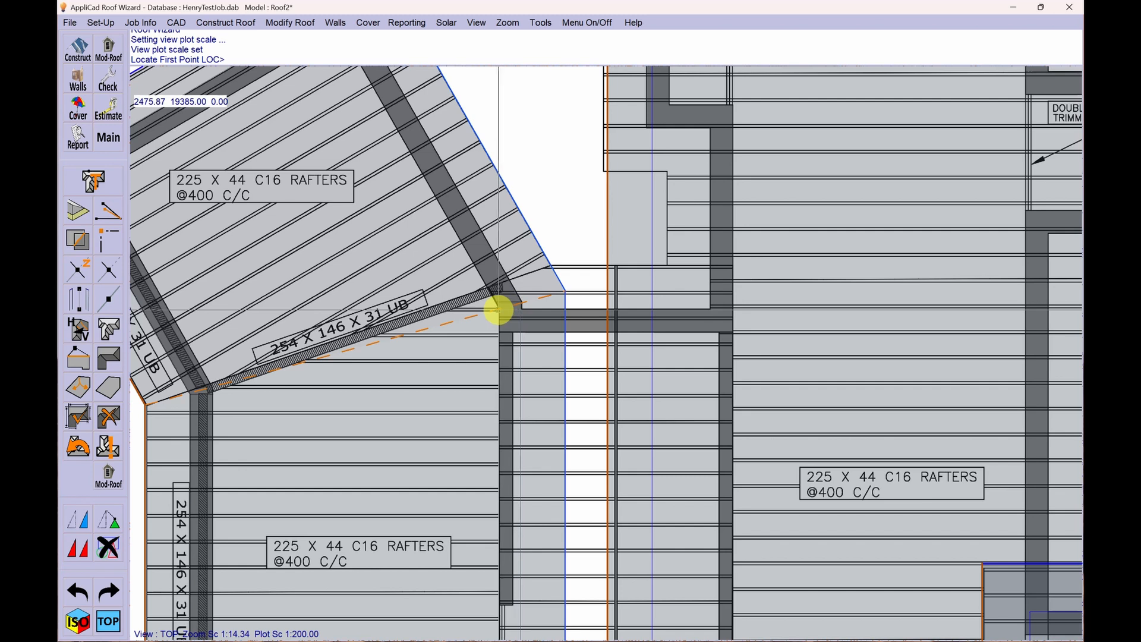
click(498, 310)
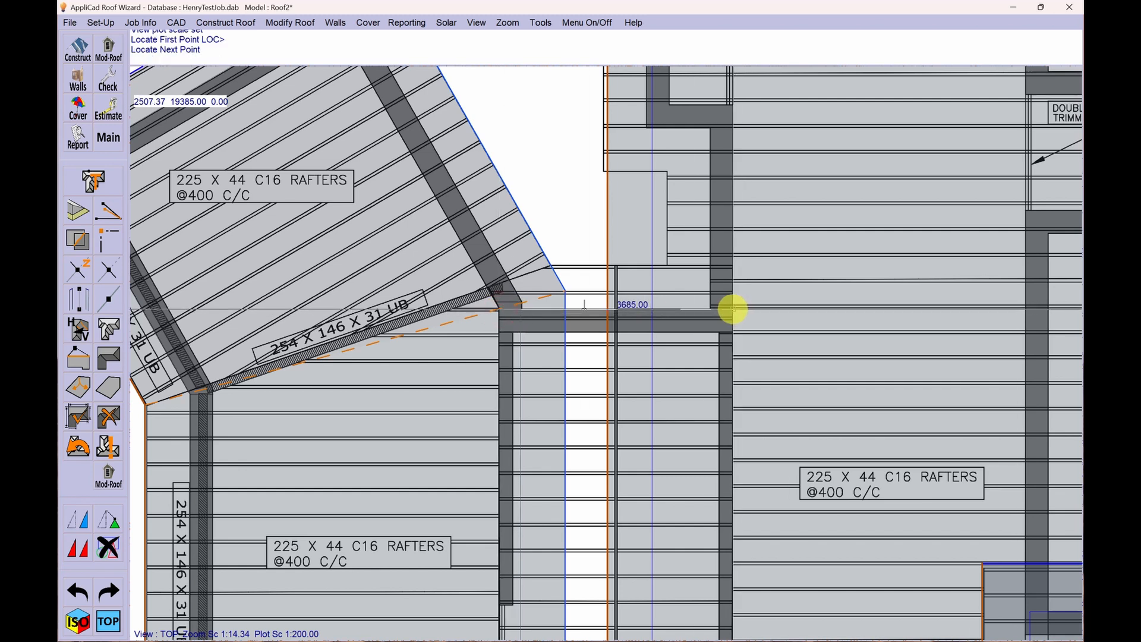
click(732, 309)
middle_drag(733, 309, 637, 98)
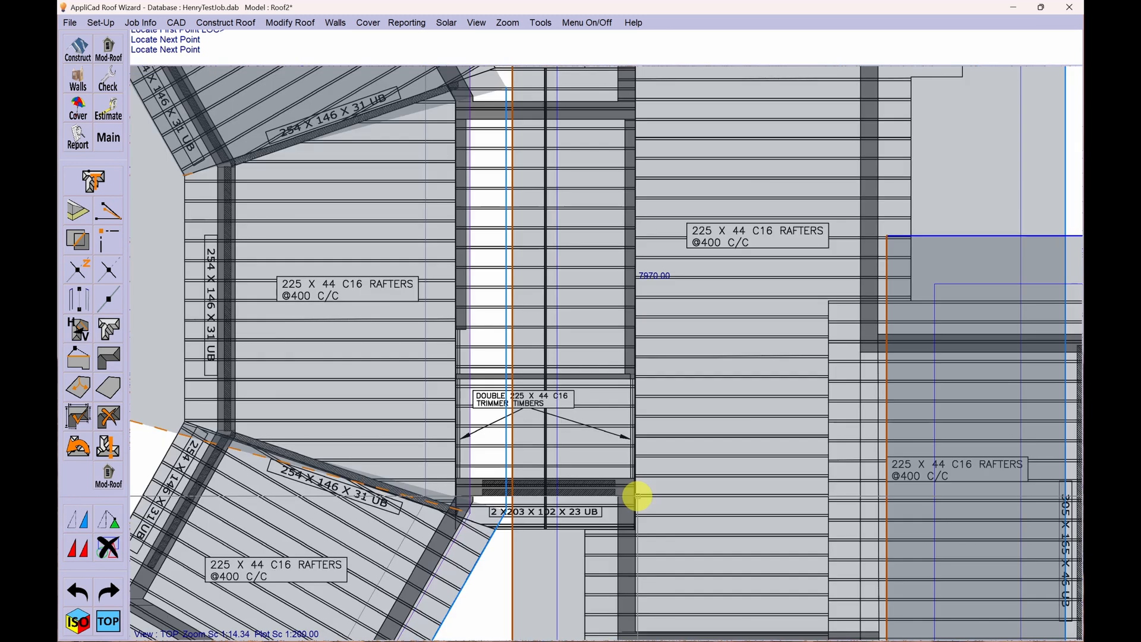
click(637, 497)
right_click(662, 369)
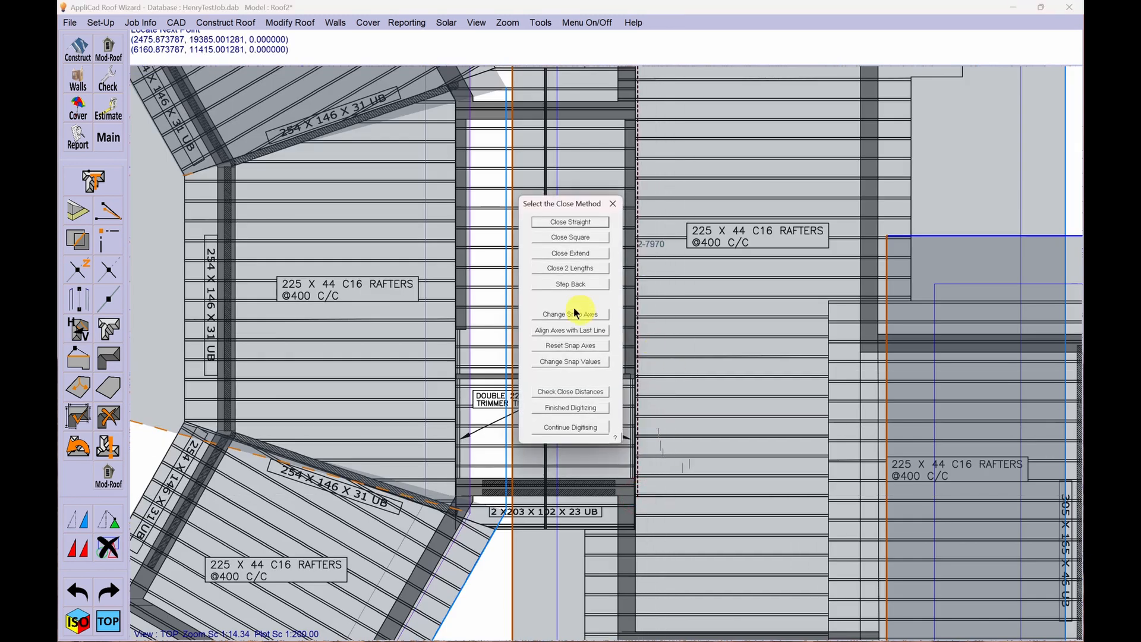
click(570, 237)
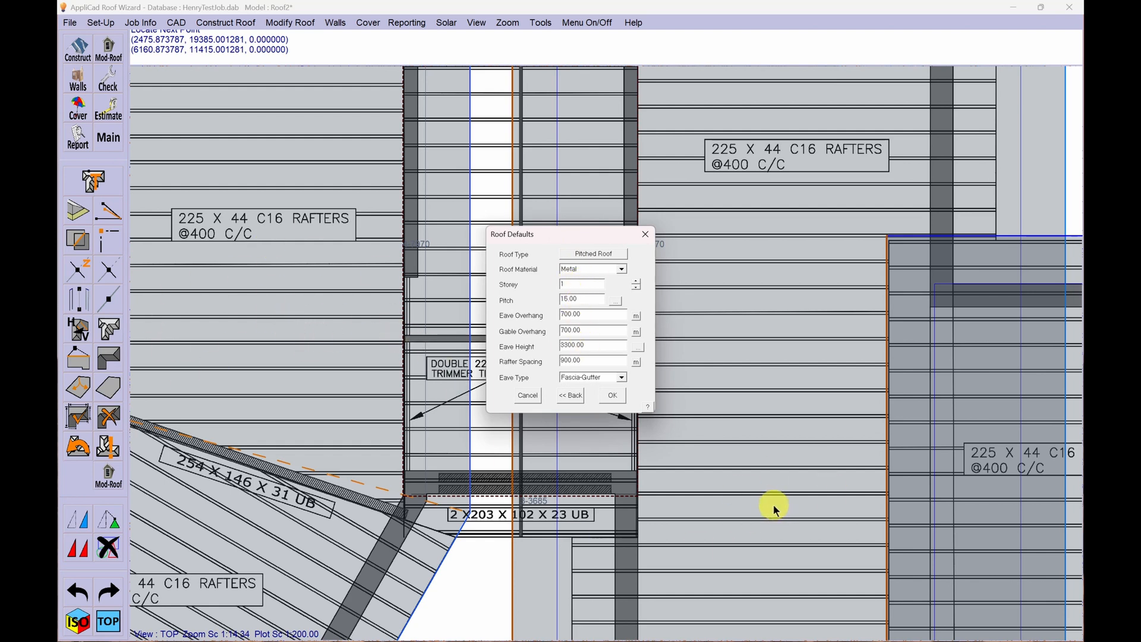
Step: Set the link block's eave overhang to 0 and its gable overhang to 650, measuring the latter on the plan, and accept the roof defaults
double_click(586, 313)
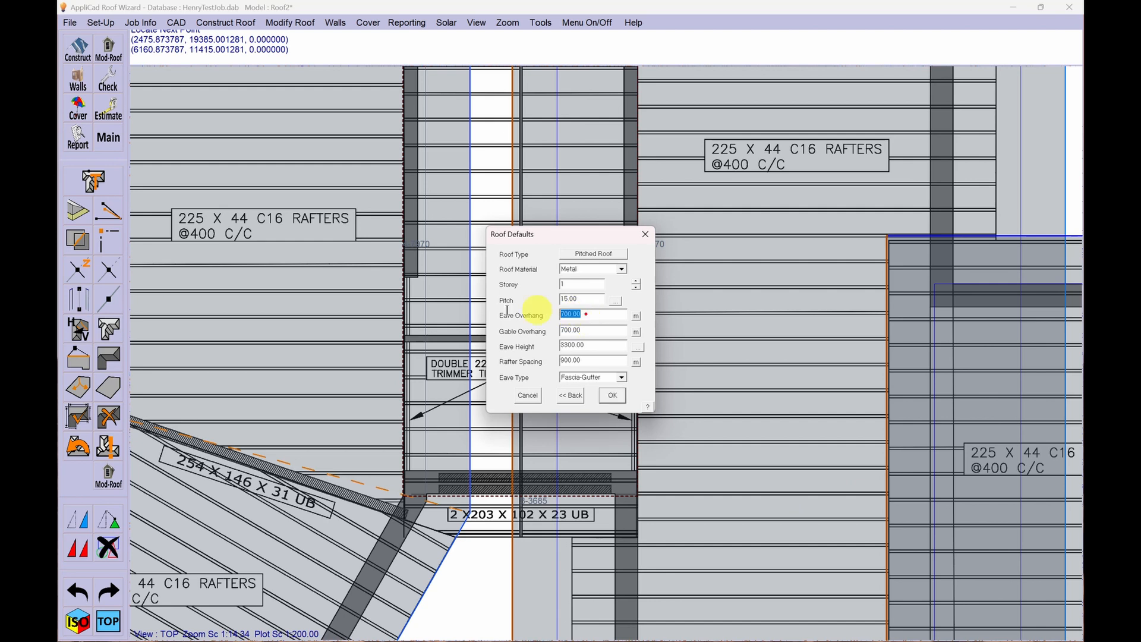
text(0)
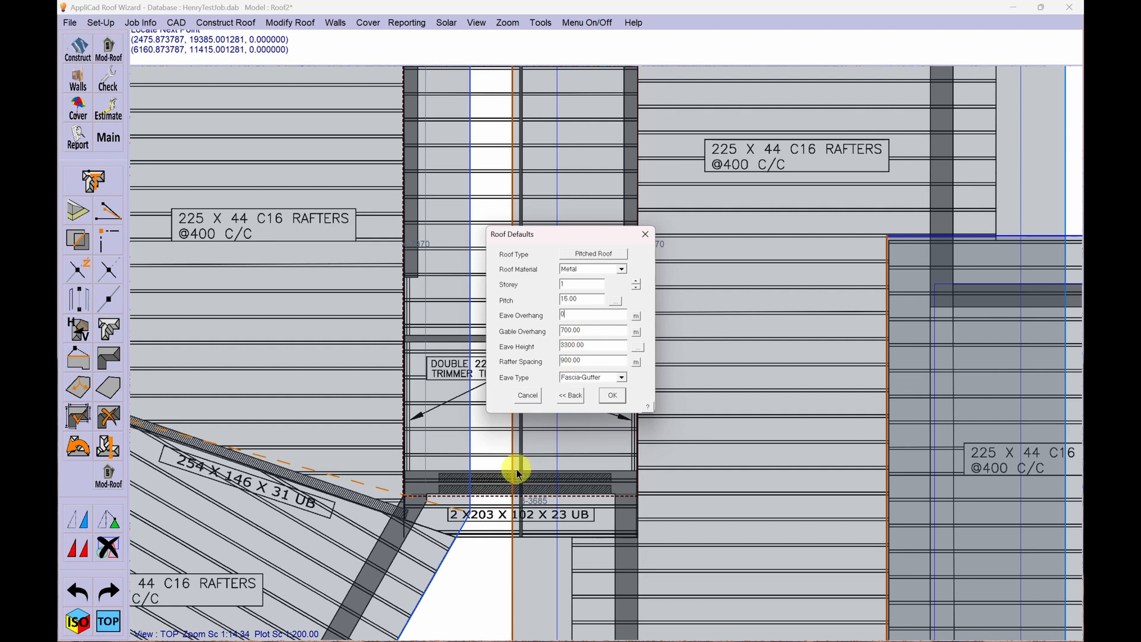
click(635, 332)
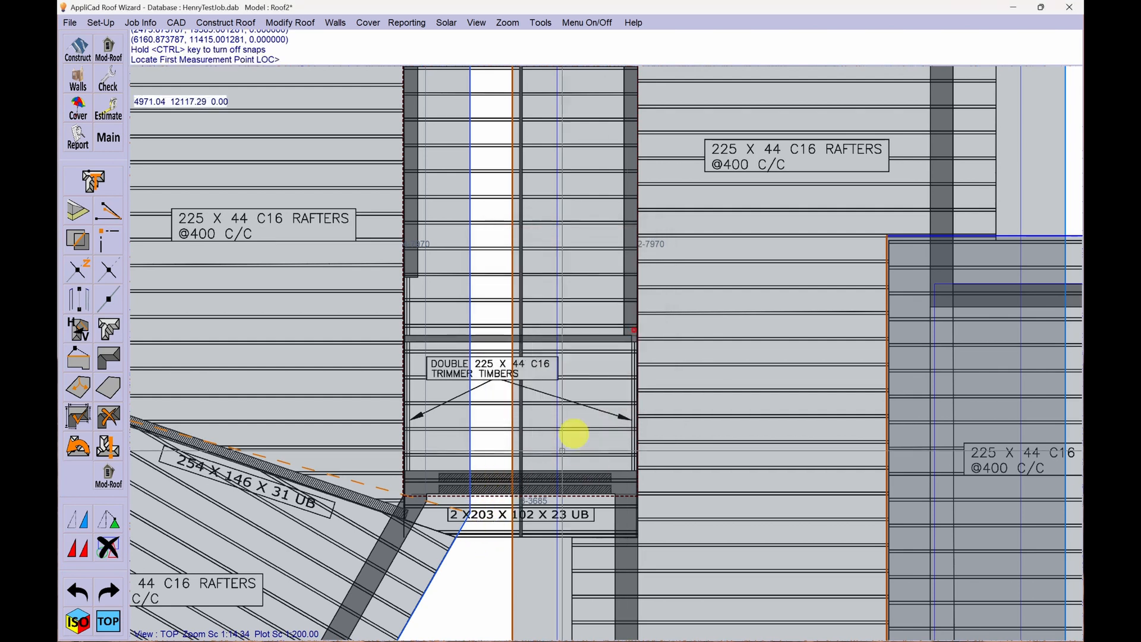
click(500, 499)
click(501, 537)
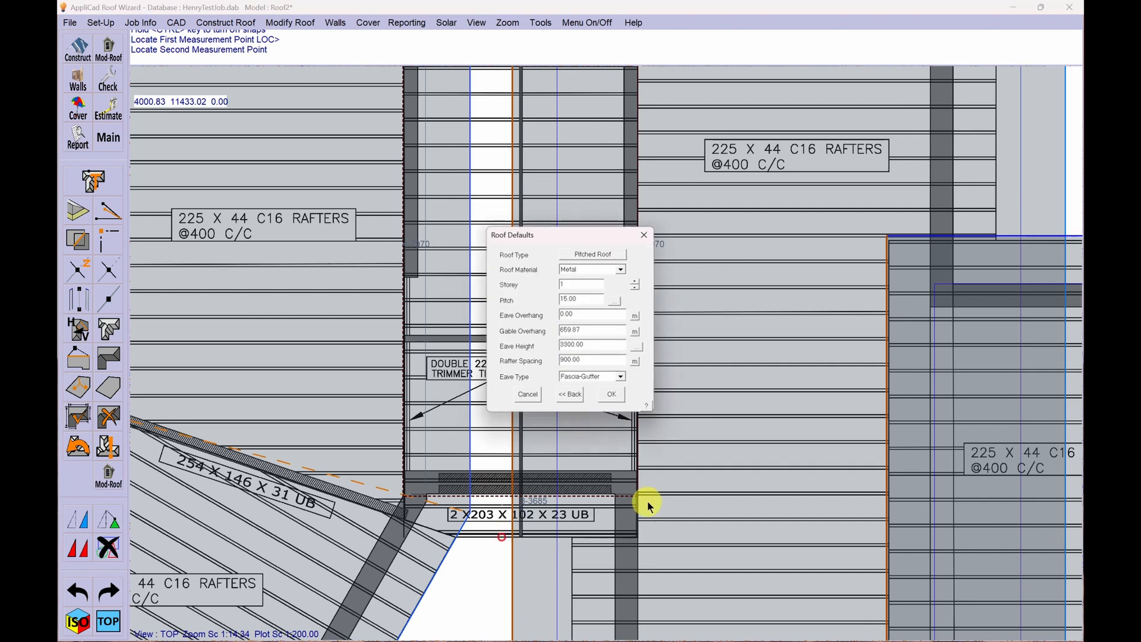
drag(587, 333, 507, 331)
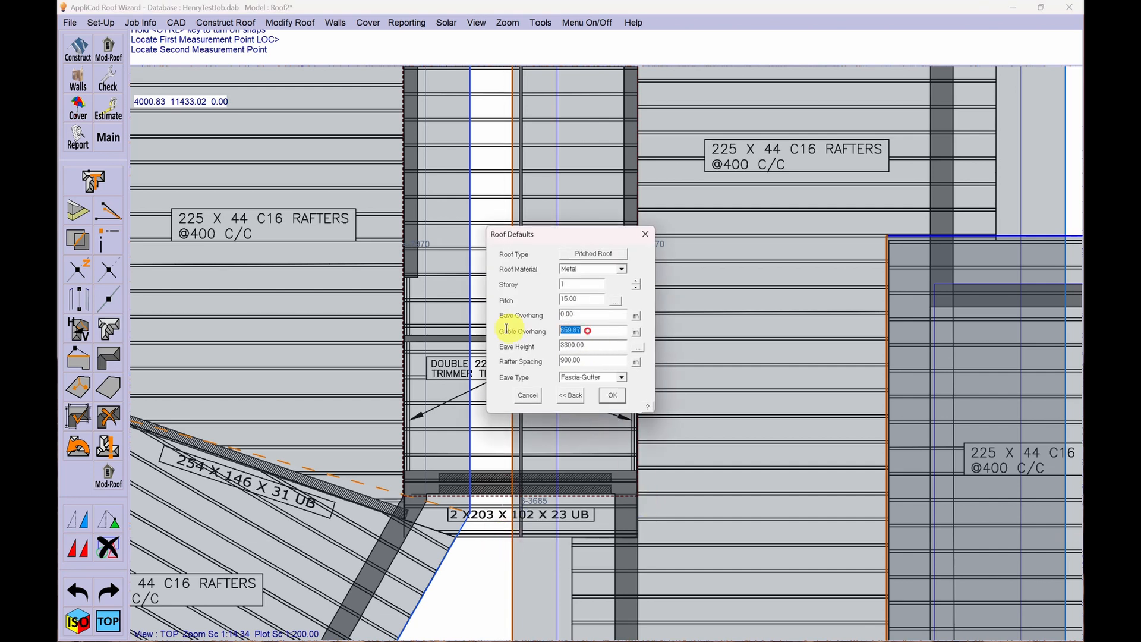
text(650)
click(610, 394)
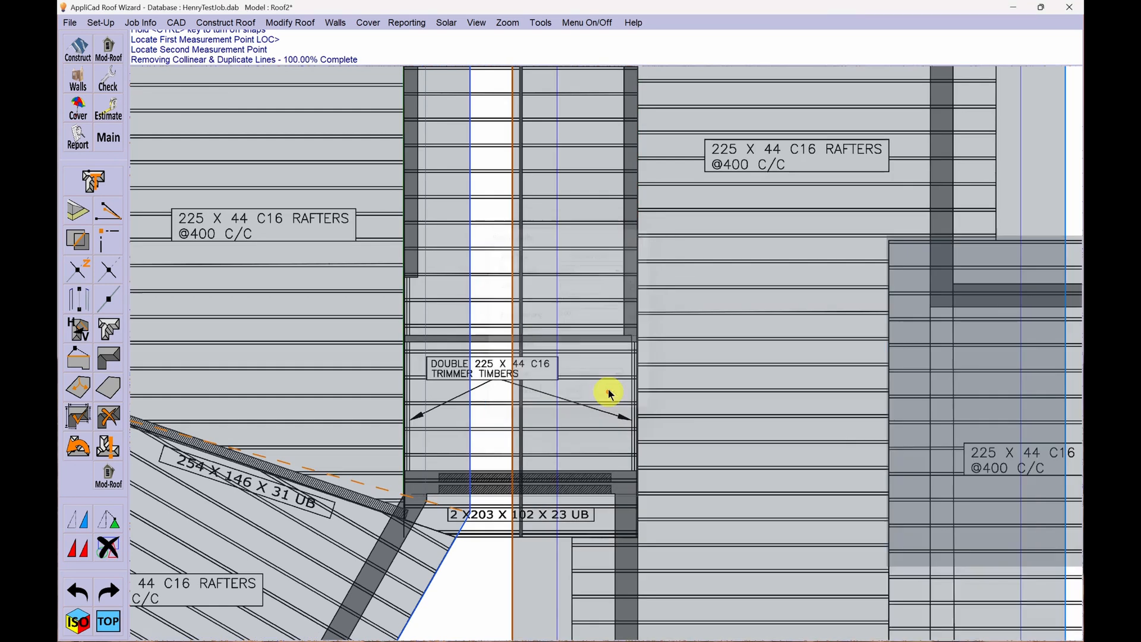
Step: Define the link block's upper and lower end walls as vertical planes and generate its pitched gable roof
click(555, 295)
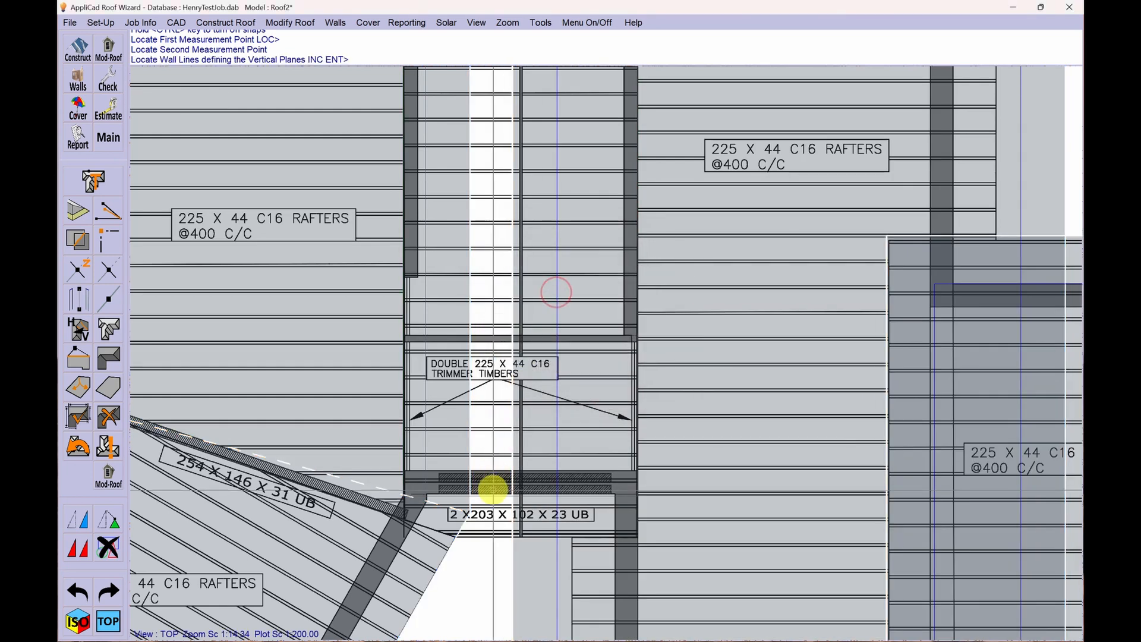
click(494, 495)
scroll(487, 371, down, 3)
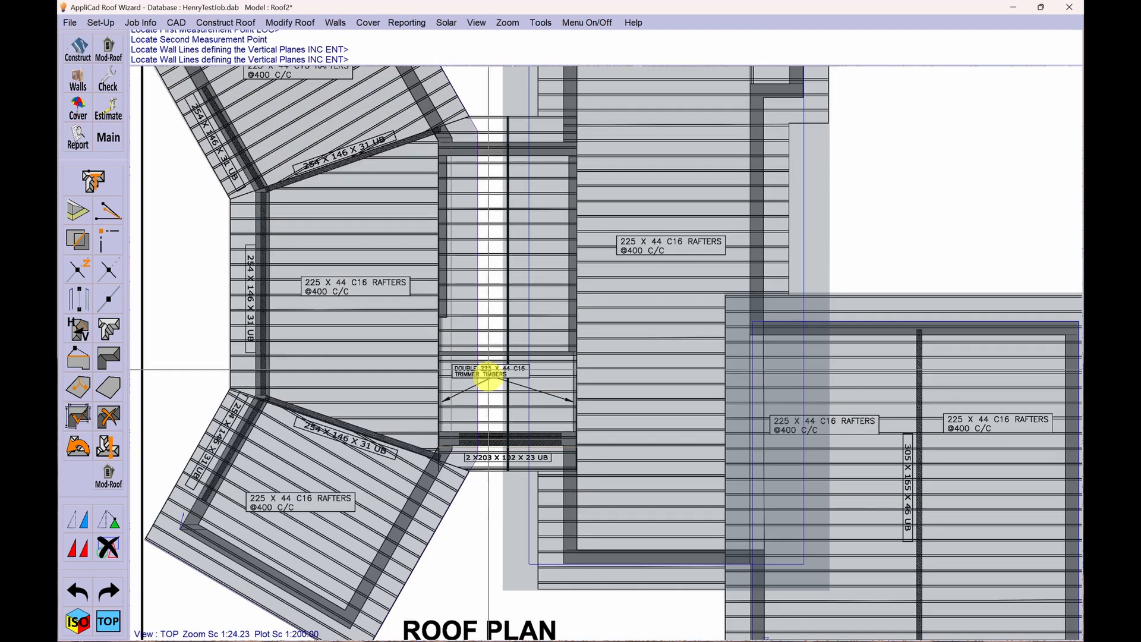
click(495, 142)
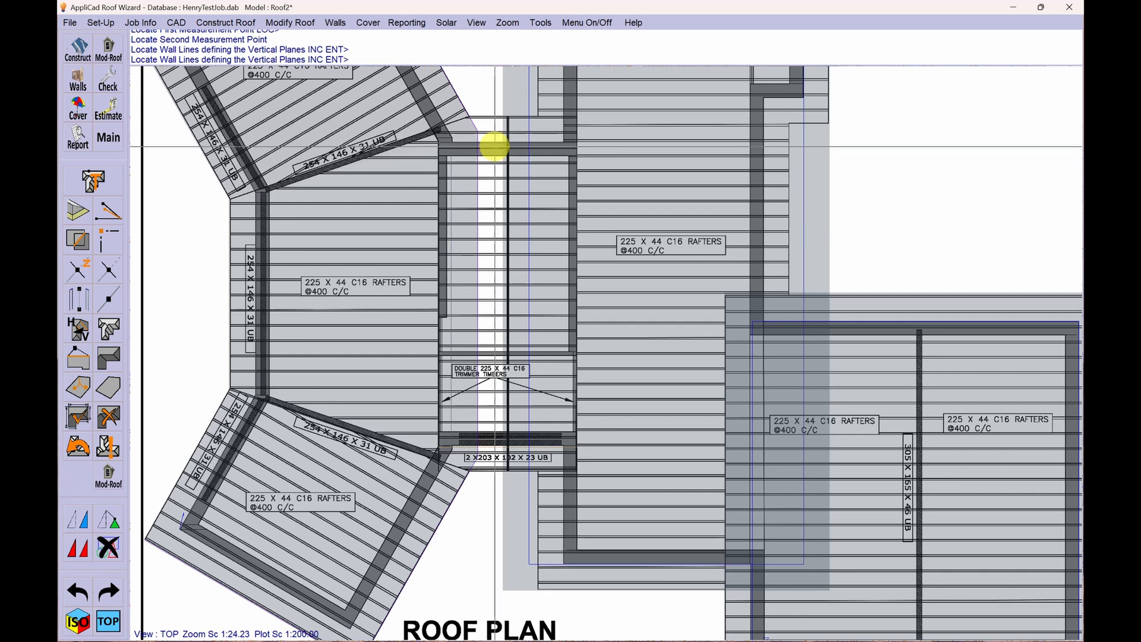
key(Return)
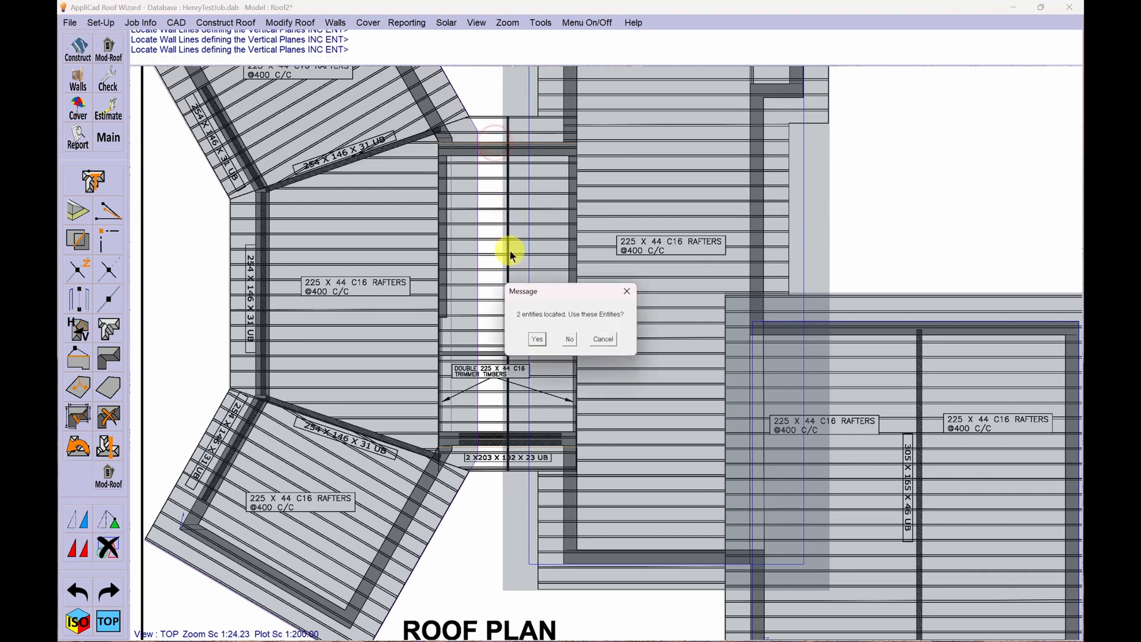
key(Return)
click(605, 357)
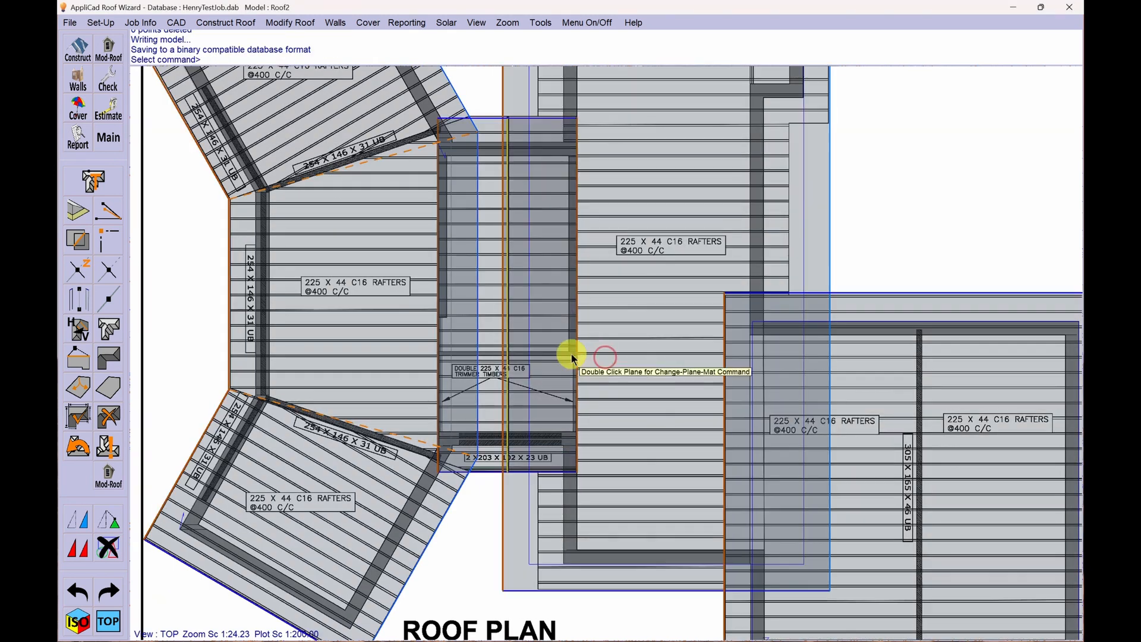
Step: Examine how the link block's roof sits between the other roofs in isometric view and return to the top view
scroll(375, 355, down, 5)
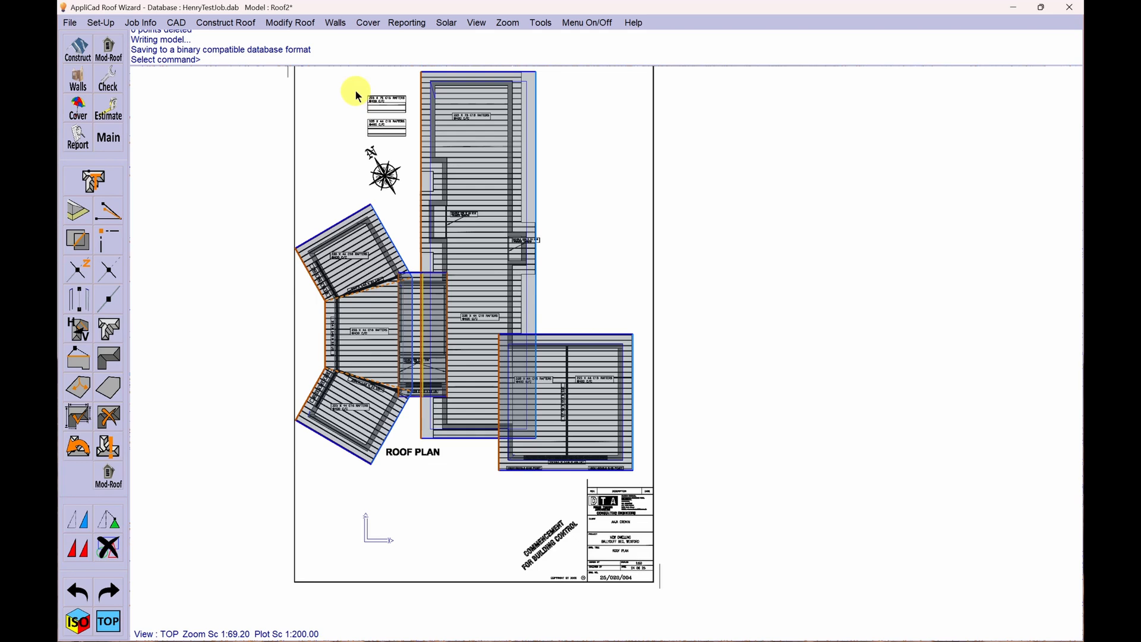
scroll(364, 91, up, 1)
scroll(384, 166, down, 2)
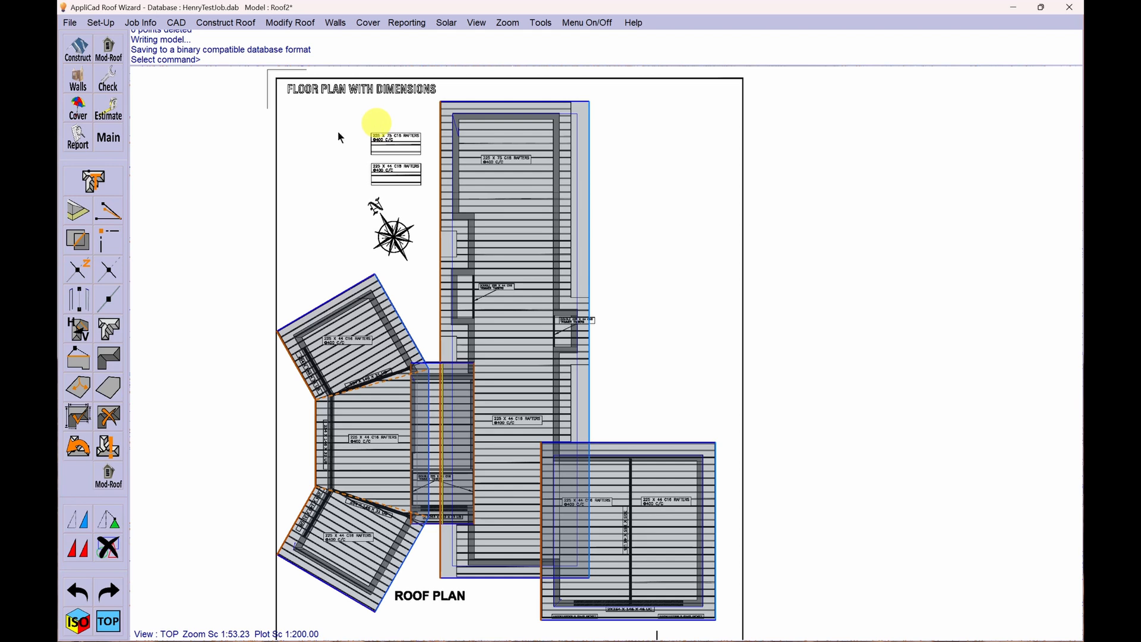
click(83, 623)
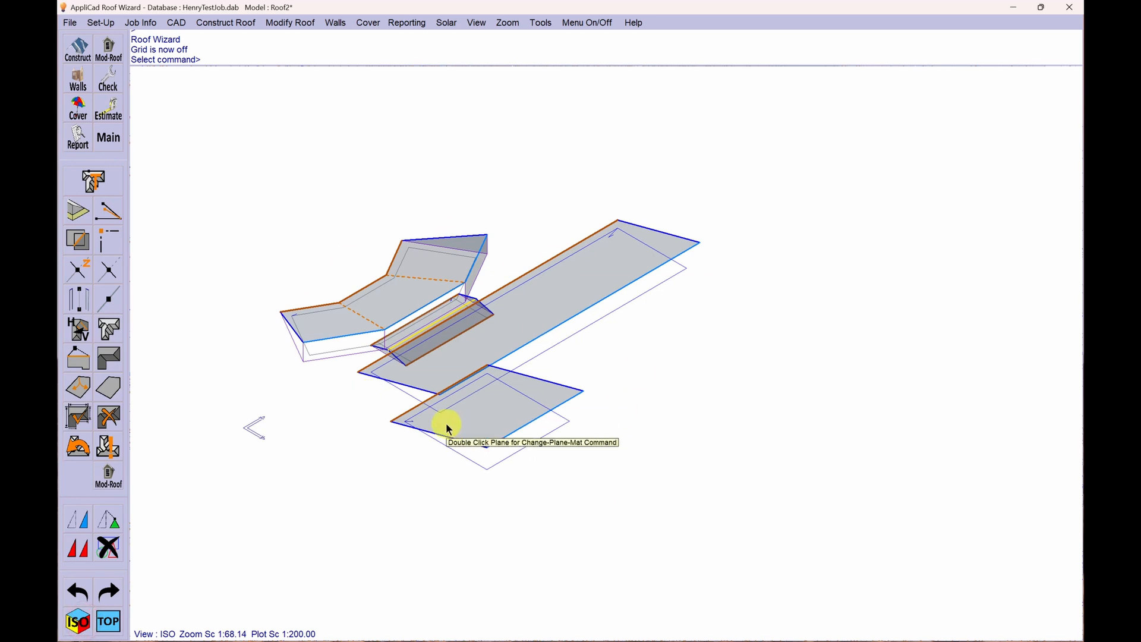
click(109, 622)
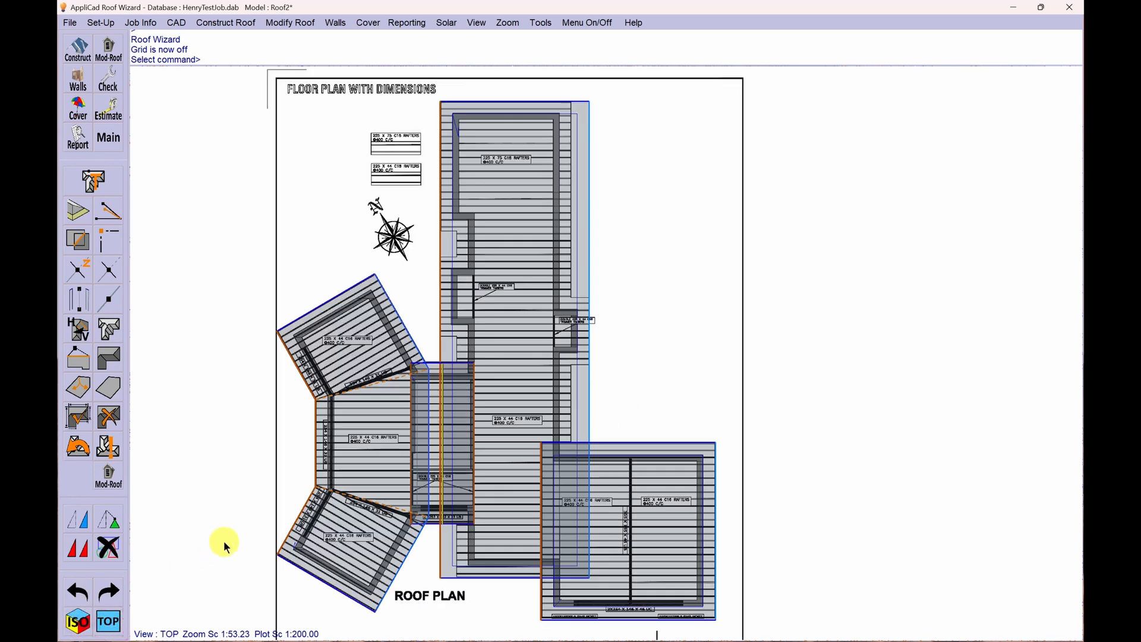